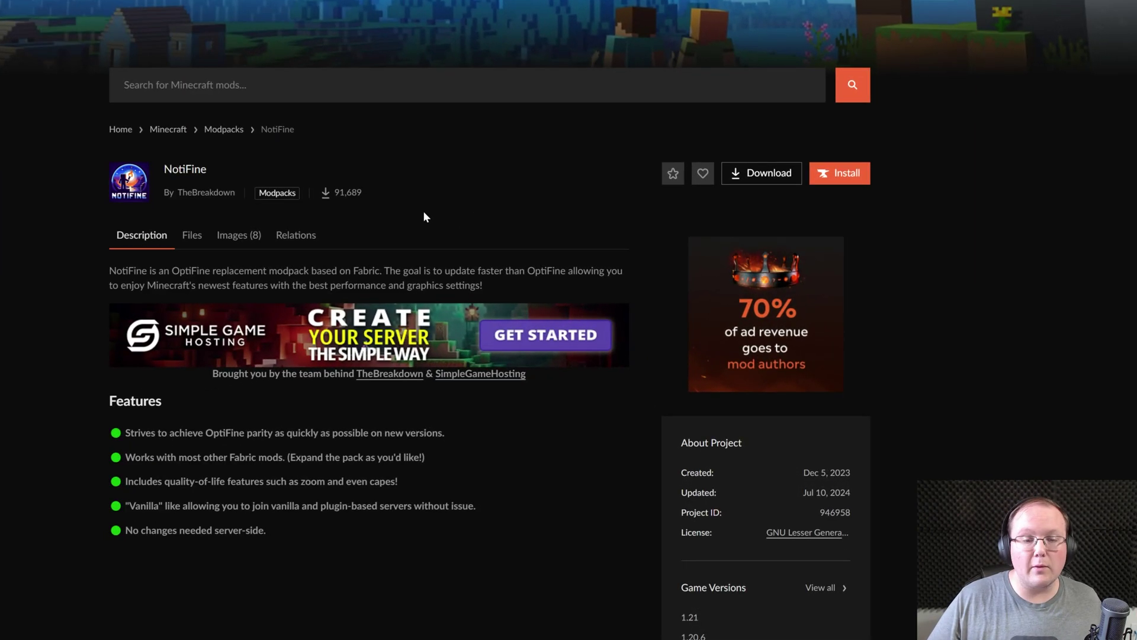
# Step: Open the Modrinth App page from the NotiFine modpack page and download the Modrinth App for Windows
pyautogui.scroll(1, 399, 187)
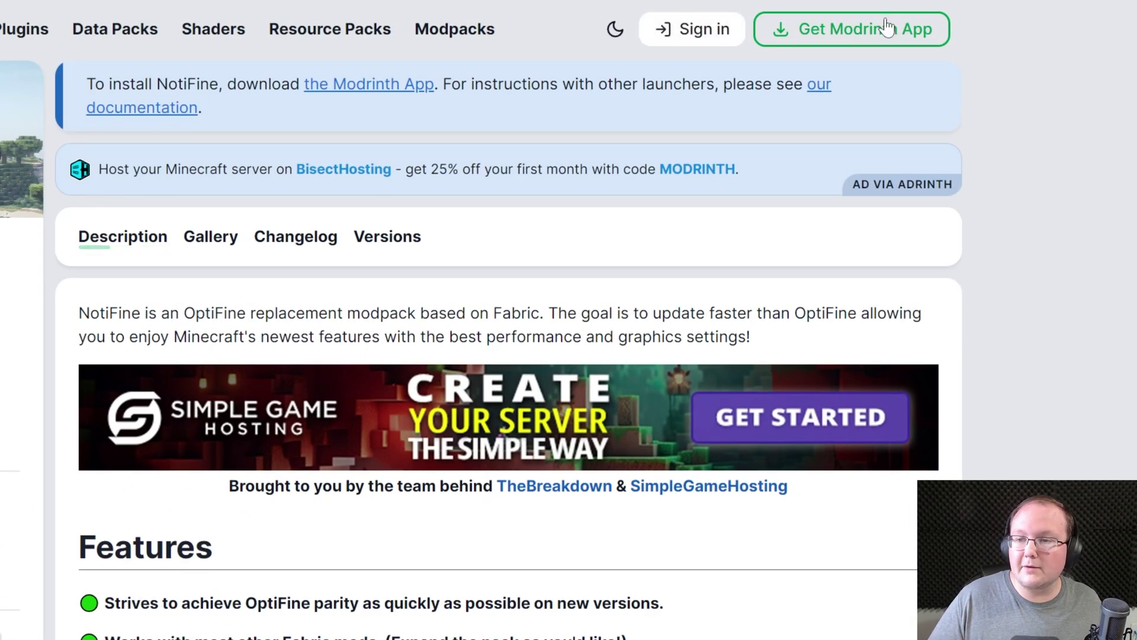
pyautogui.click(859, 33)
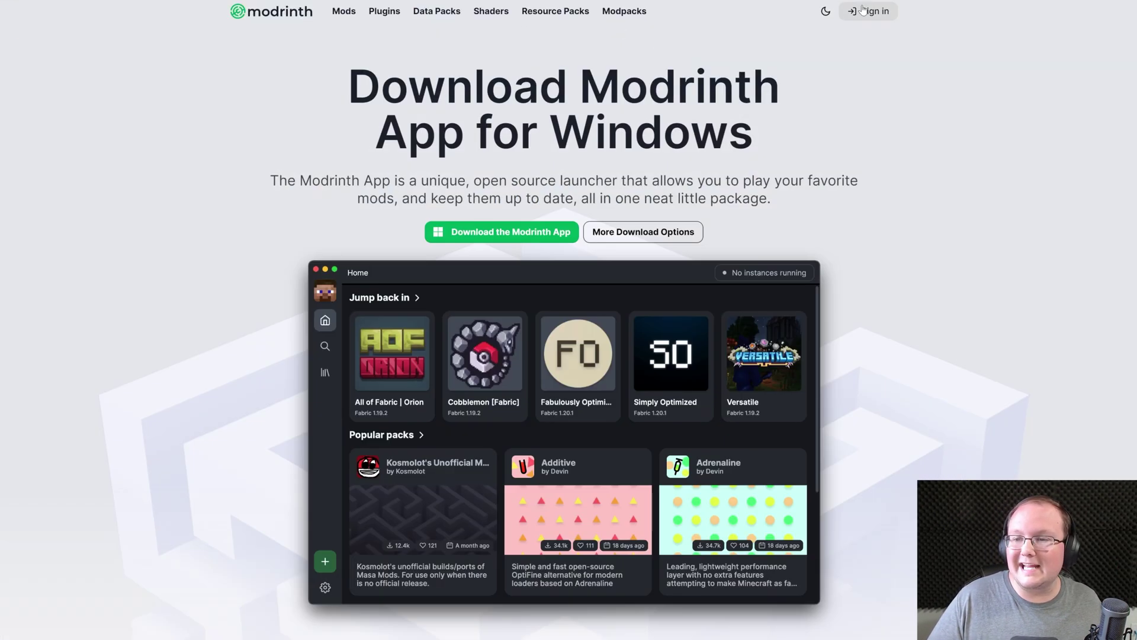
pyautogui.click(514, 231)
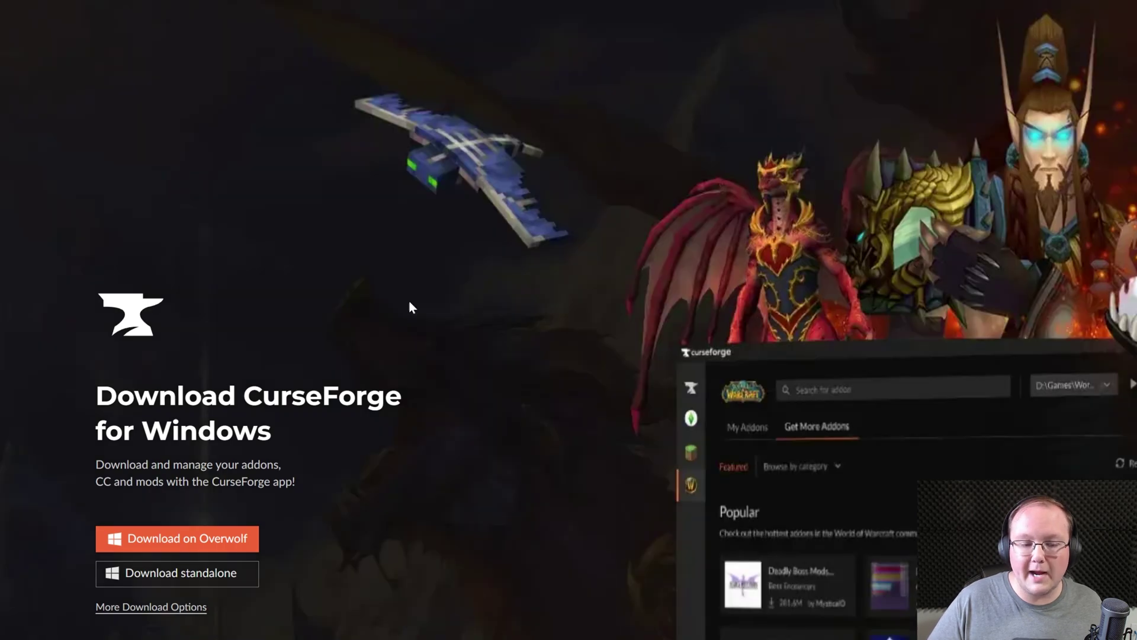
# Step: Switch to CurseForge, set up the Standard Minecraft modding folder, and search for "Notifine" to install the NotiFine modpack
pyautogui.scroll(-3, 409, 300)
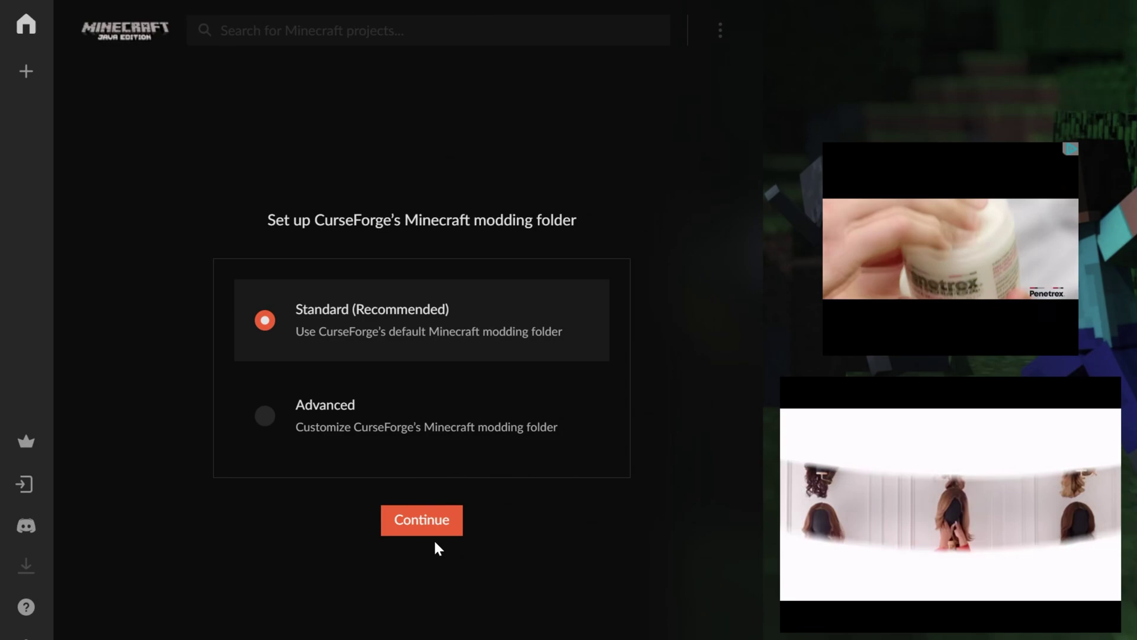
pyautogui.click(426, 524)
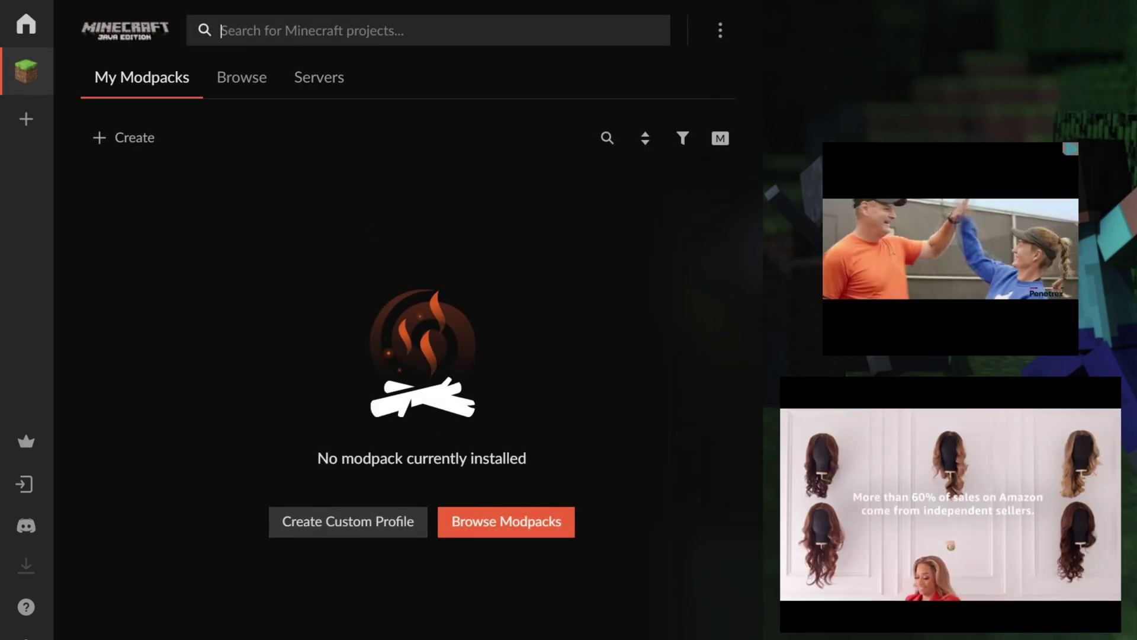
pyautogui.write('Notifine')
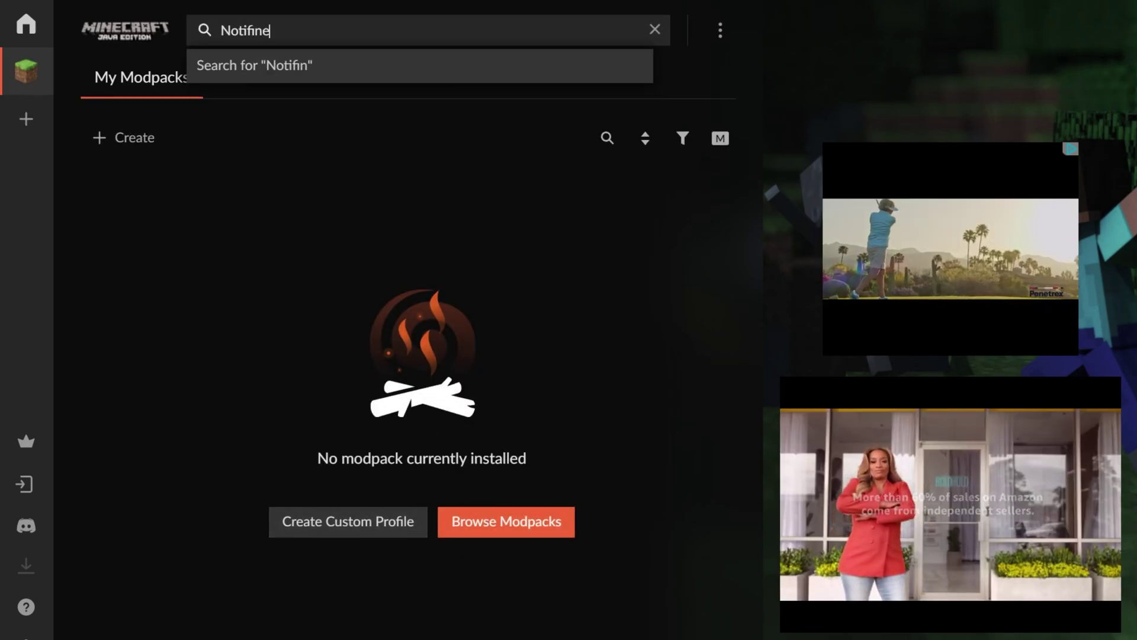
pyautogui.press('Return')
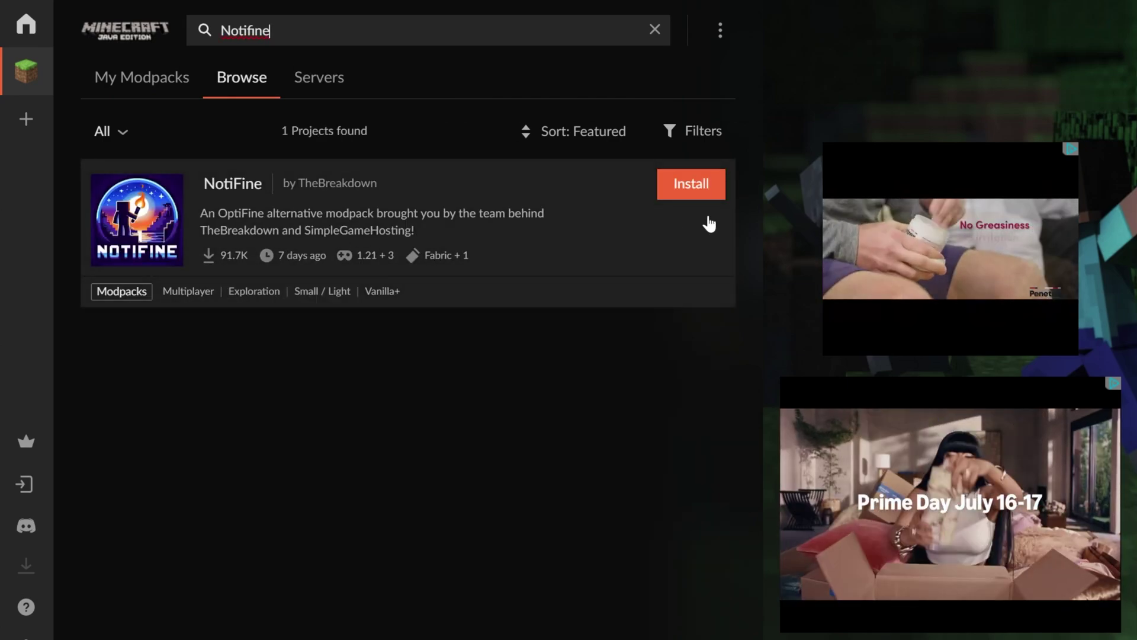
pyautogui.click(704, 203)
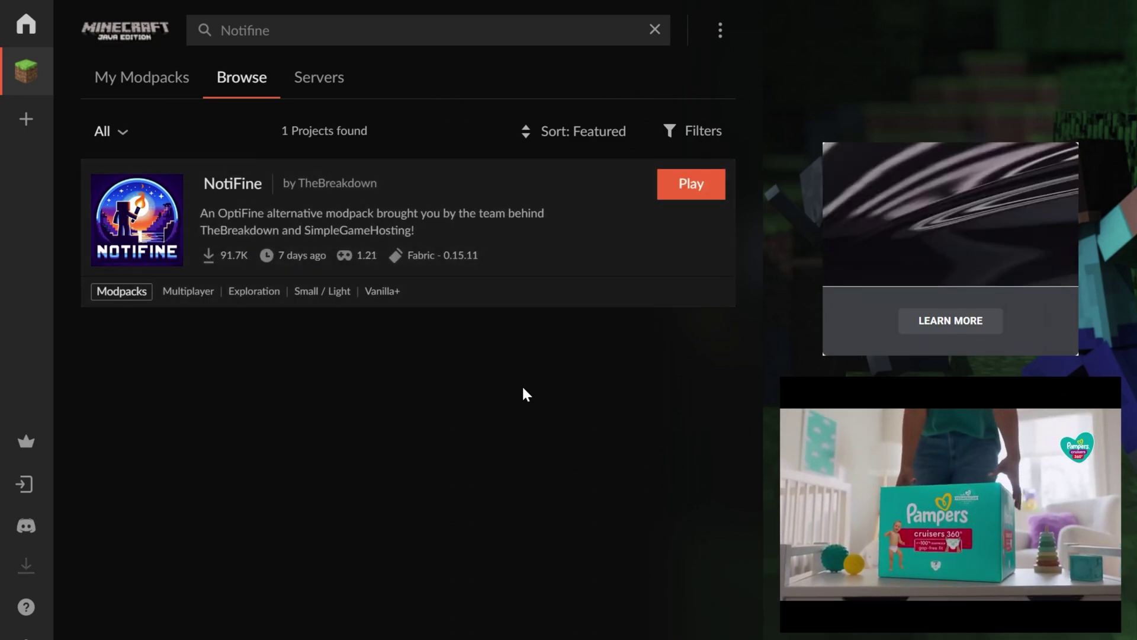
# Step: Launch the NotiFine modpack through the Minecraft Launcher's Java Edition and accept the modified-installation warning
pyautogui.click(663, 189)
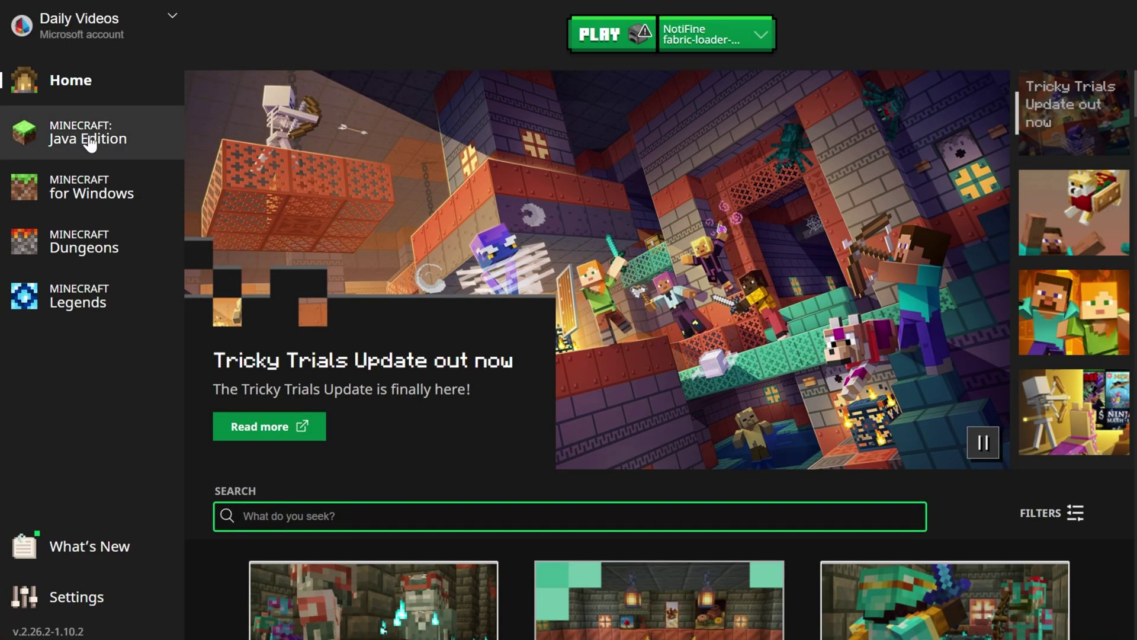
pyautogui.click(74, 139)
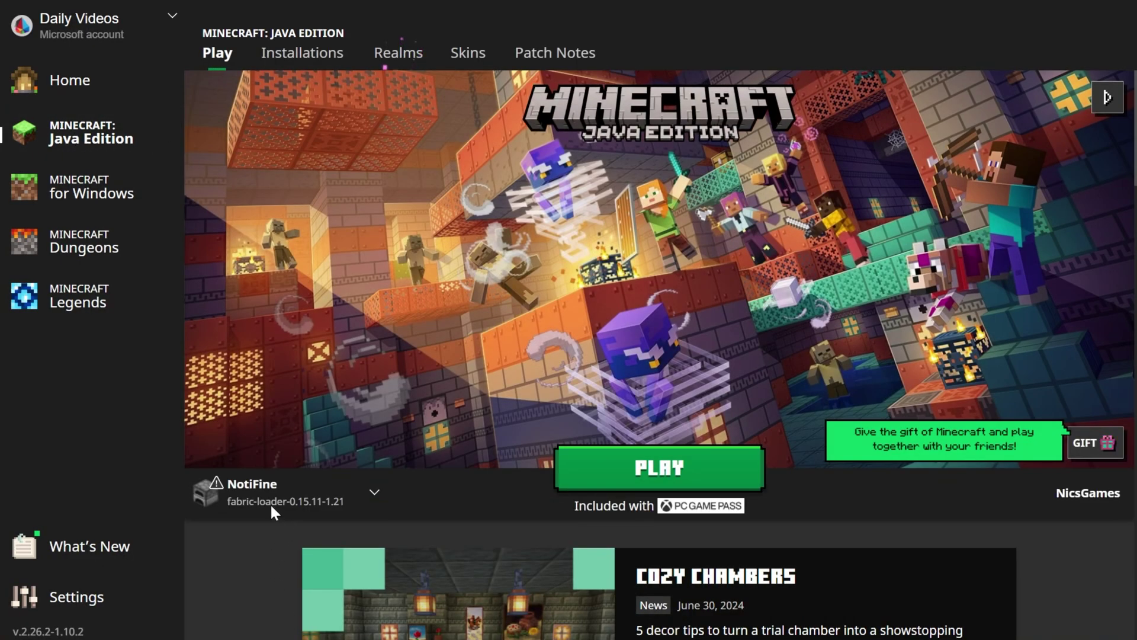
pyautogui.click(619, 468)
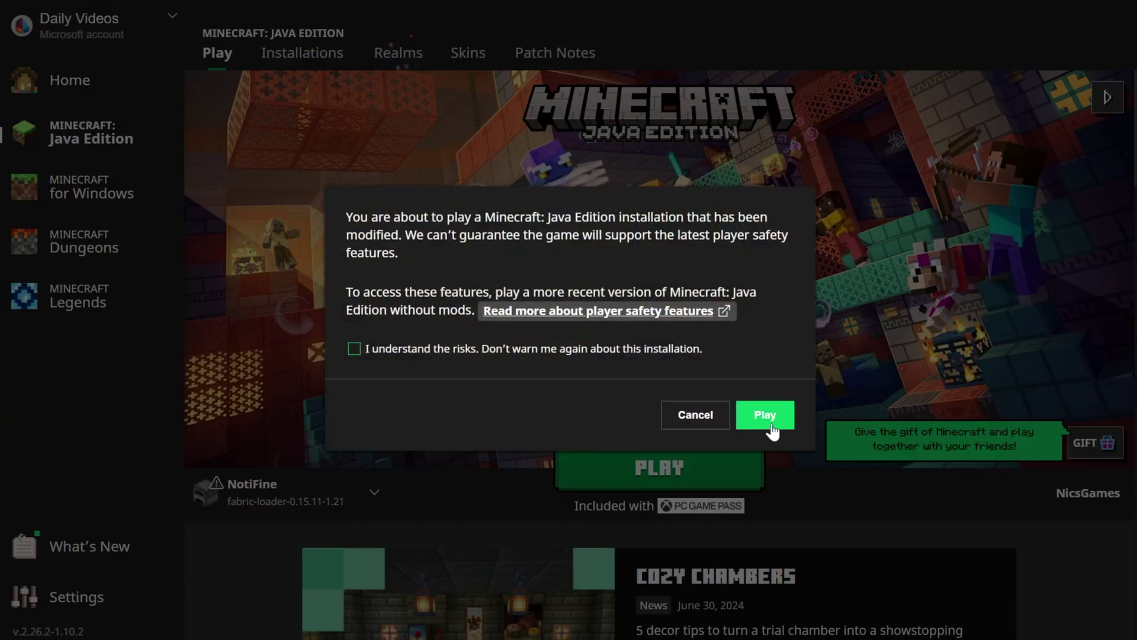
pyautogui.click(767, 416)
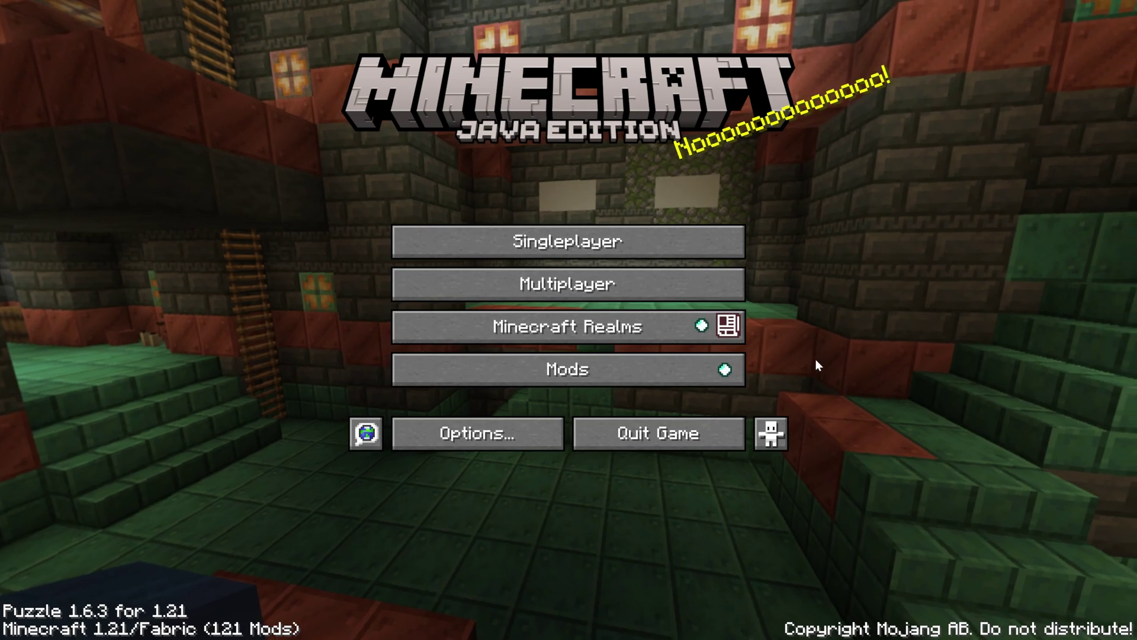
# Step: Open the game's video settings and set the render distance to 8 chunks
pyautogui.click(519, 430)
pyautogui.click(521, 223)
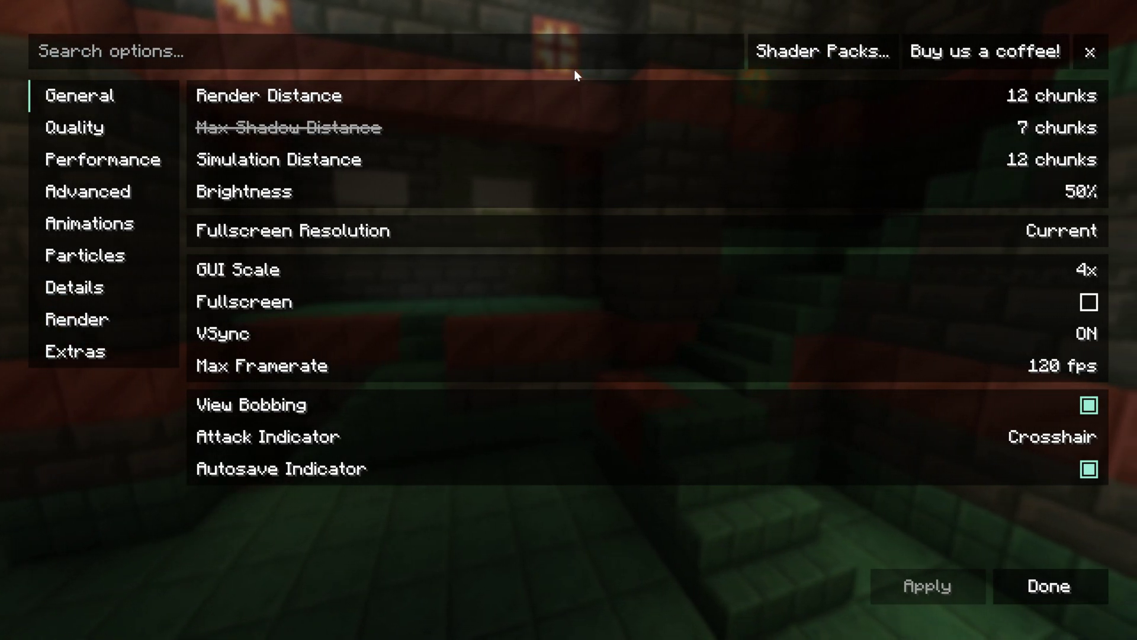
pyautogui.moveTo(538, 107)
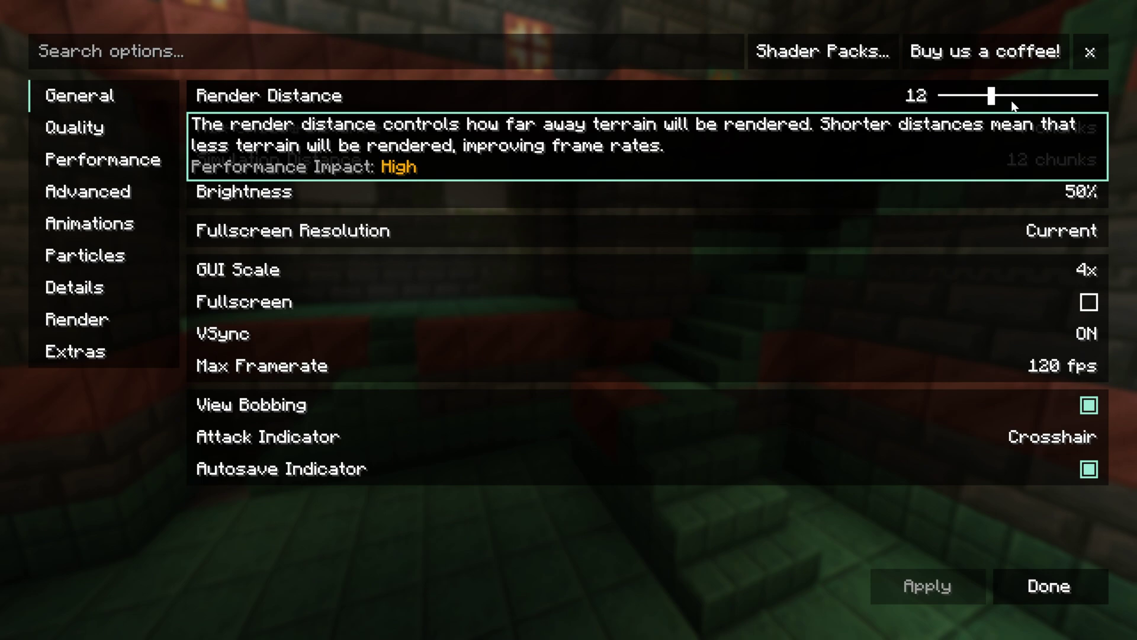
pyautogui.moveTo(1011, 102); pyautogui.dragTo(948, 105)
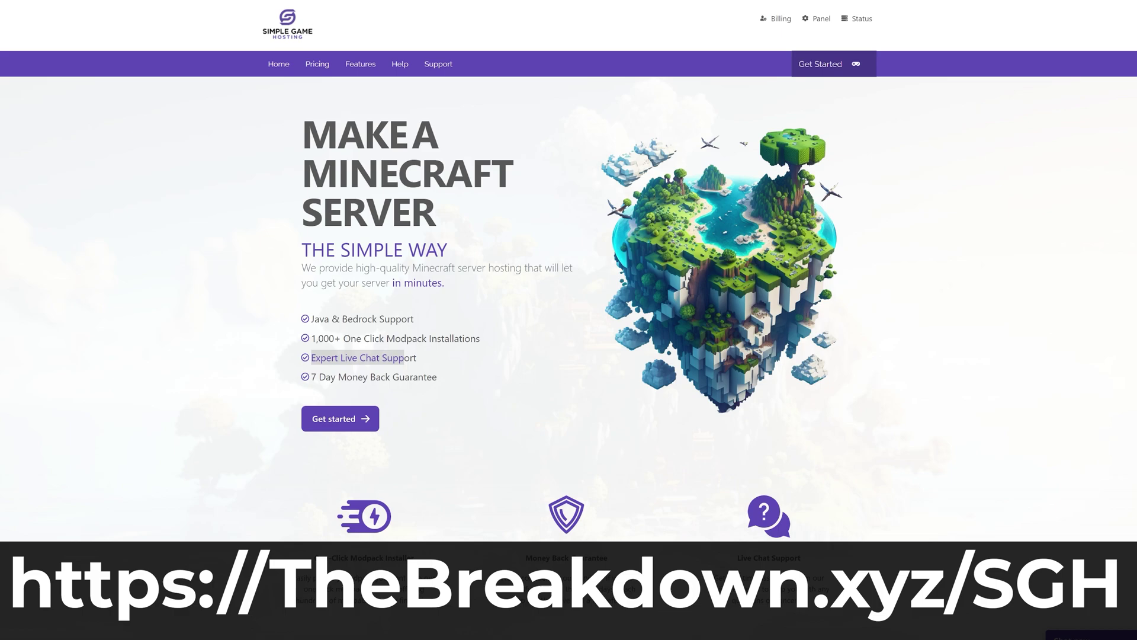
# Step: Look over Simple Game Hosting's website and search its server panel's CurseForge modpacks for "Pixelmon"
pyautogui.scroll(-4, 393, 366)
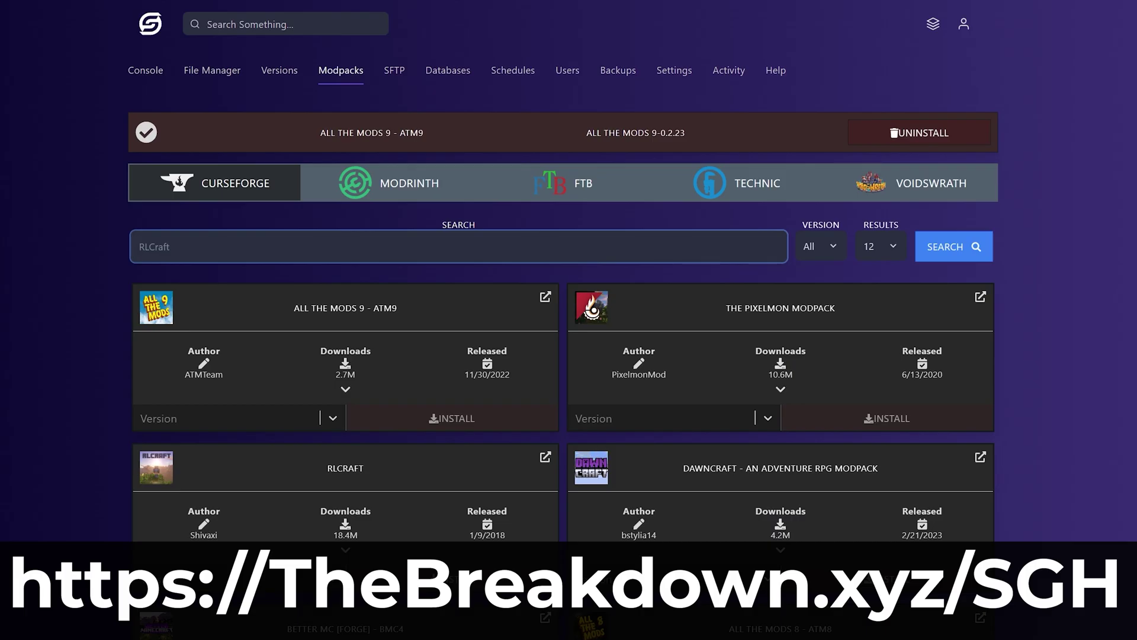
pyautogui.write('Pixelmon')
pyautogui.press('Return')
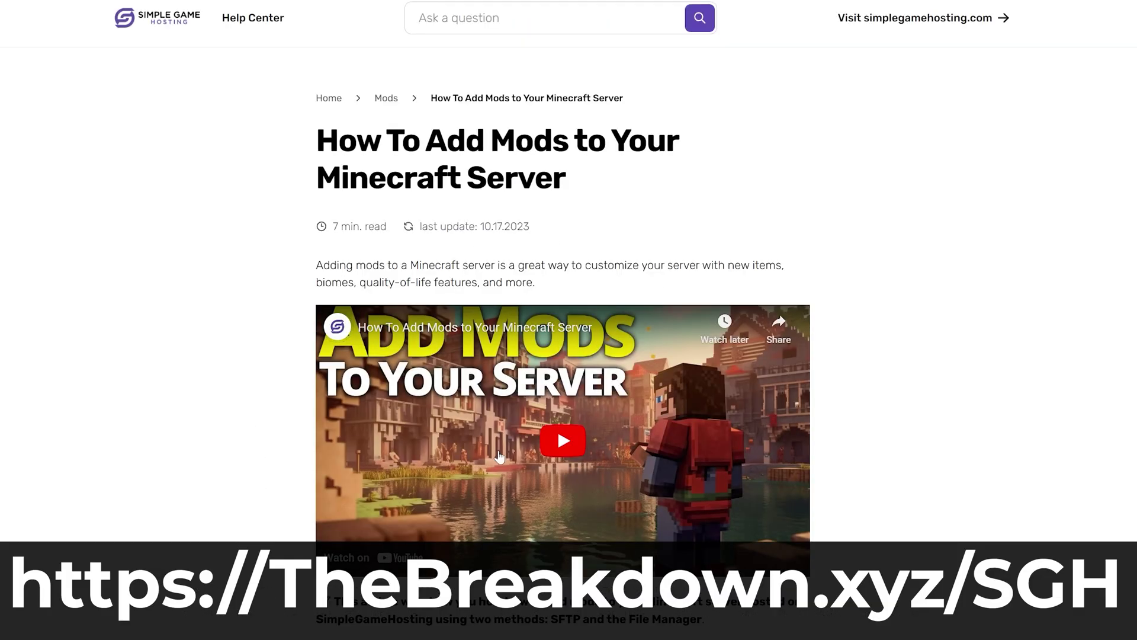
# Step: Read through the guide on adding mods to a Minecraft server and choose Forge in the server's version selector
pyautogui.scroll(-10, 286, 310)
pyautogui.scroll(-20, 482, 434)
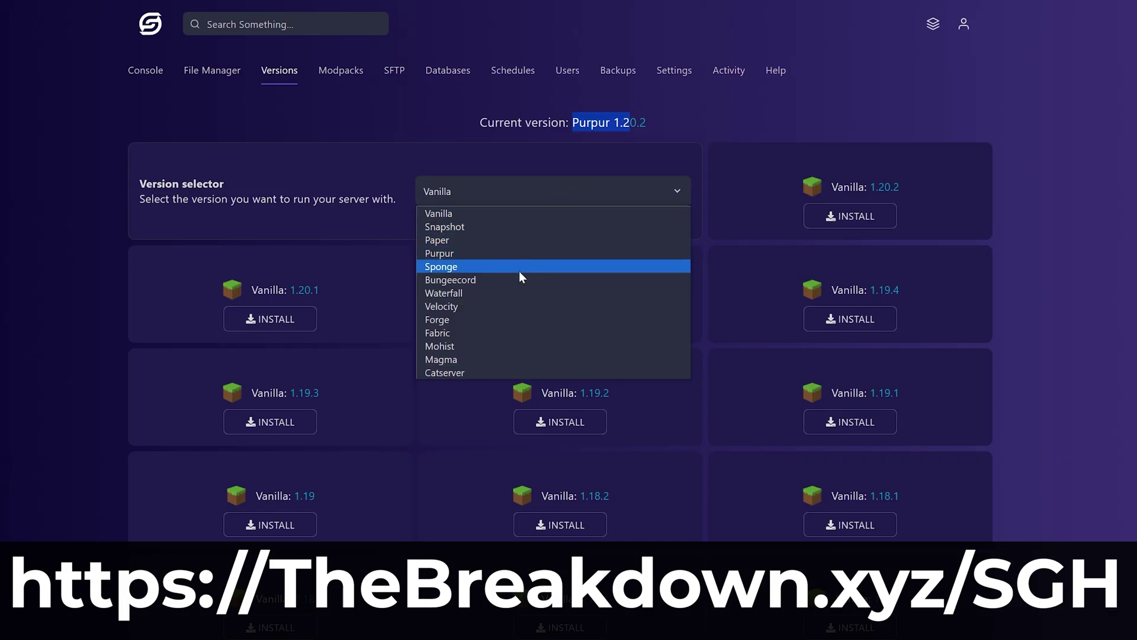
pyautogui.click(521, 319)
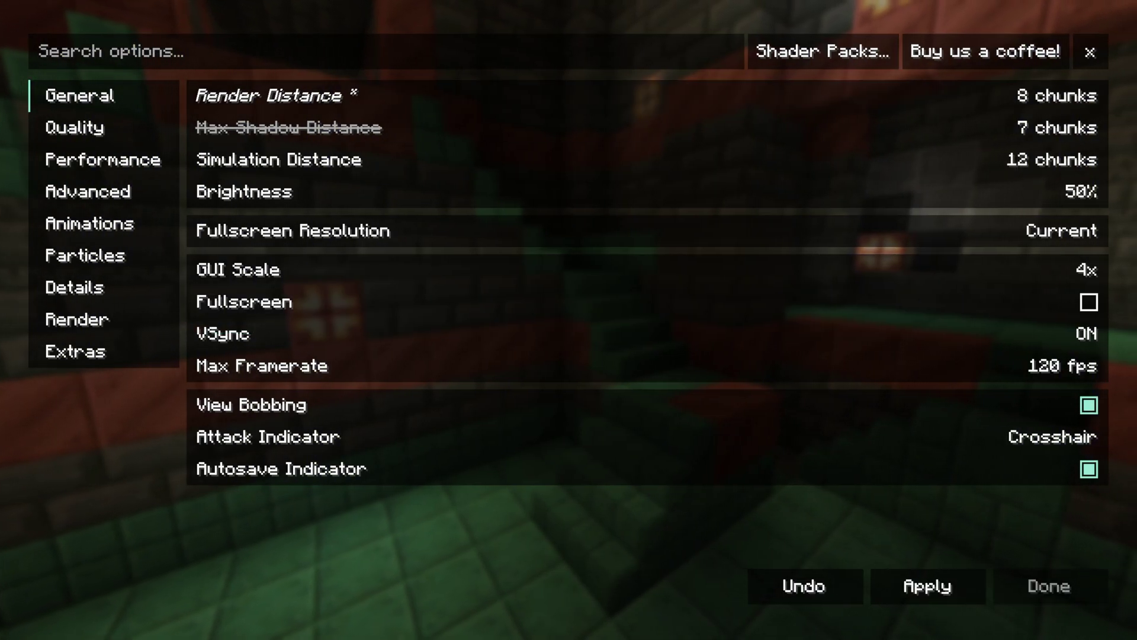
# Step: Disable shaders in the shader pack settings and apply the change
pyautogui.click(856, 43)
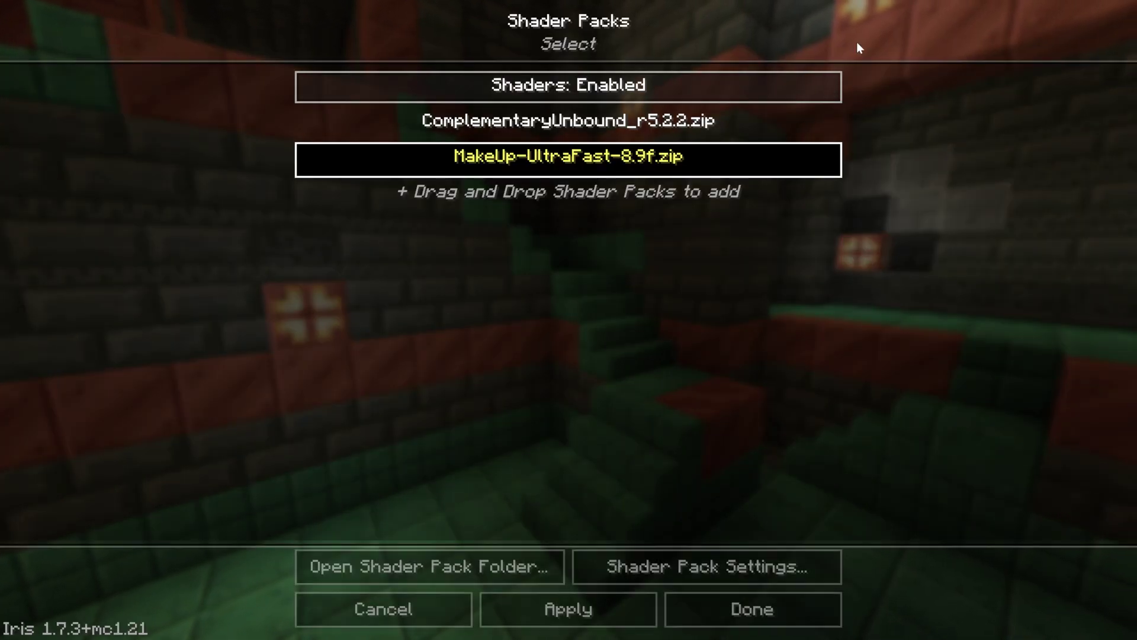
pyautogui.click(584, 87)
pyautogui.click(557, 606)
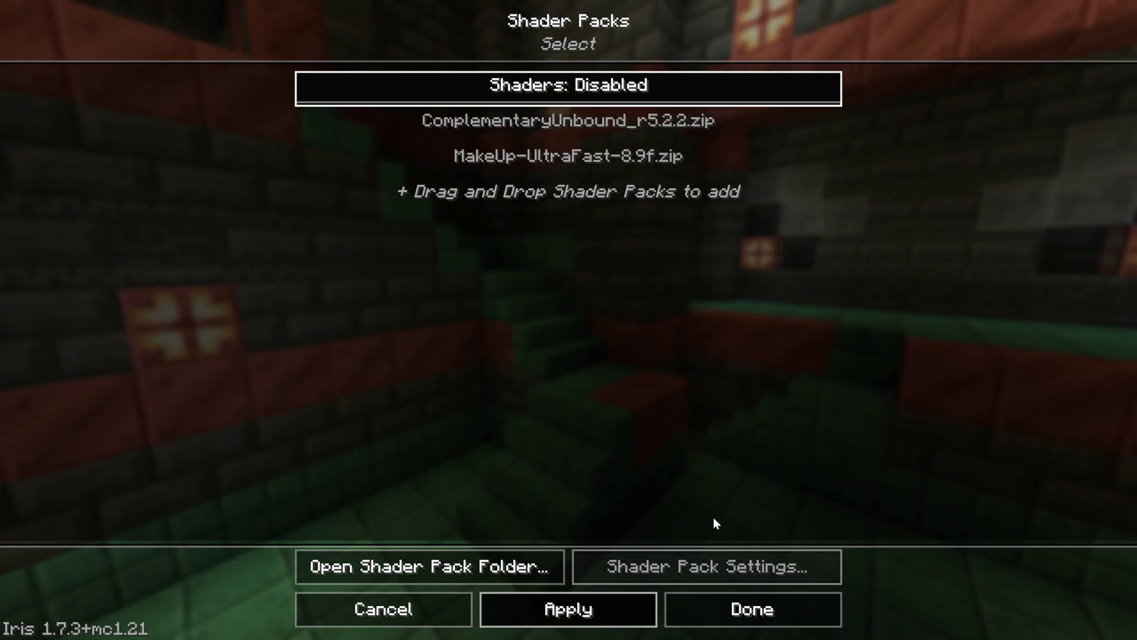
pyautogui.click(751, 616)
# Step: Set the render distance to 8 chunks, disable the max shadow distance, and lower the simulation distance to 5 chunks
pyautogui.moveTo(593, 347)
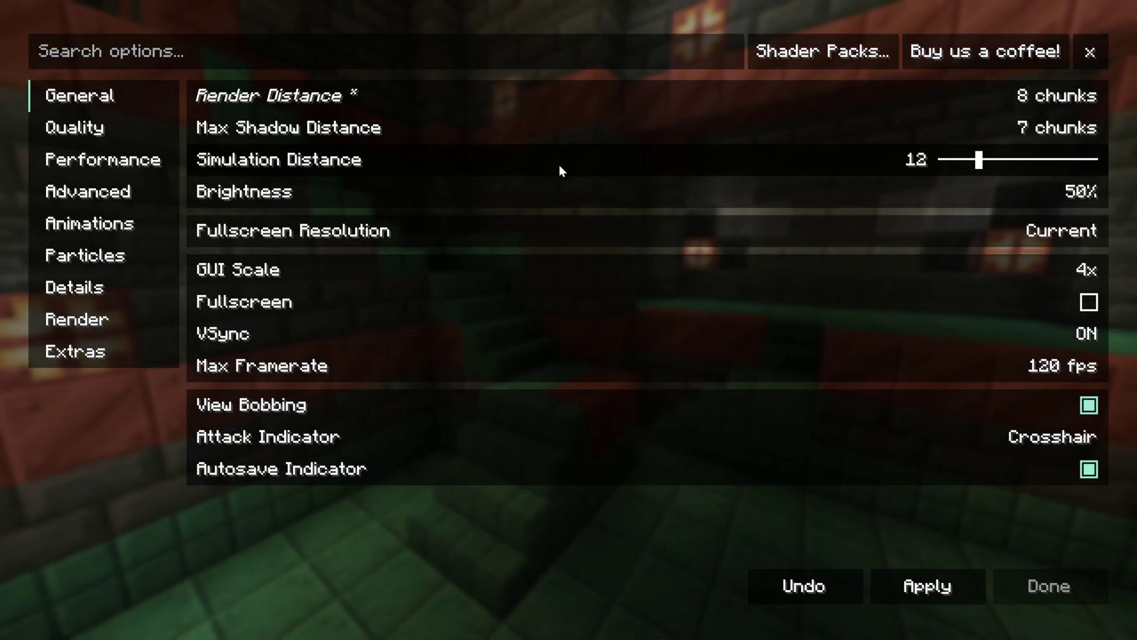
pyautogui.moveTo(927, 91)
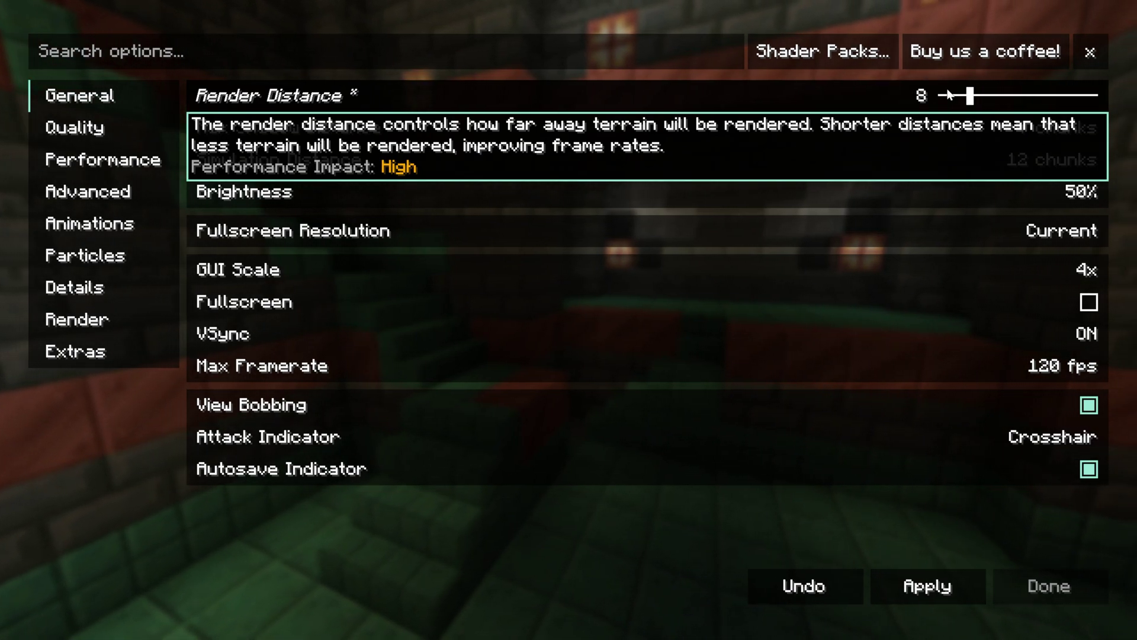
pyautogui.moveTo(947, 95)
pyautogui.mouseDown()
pyautogui.moveTo(933, 89)
pyautogui.moveTo(969, 96)
pyautogui.mouseUp()
pyautogui.click(955, 97)
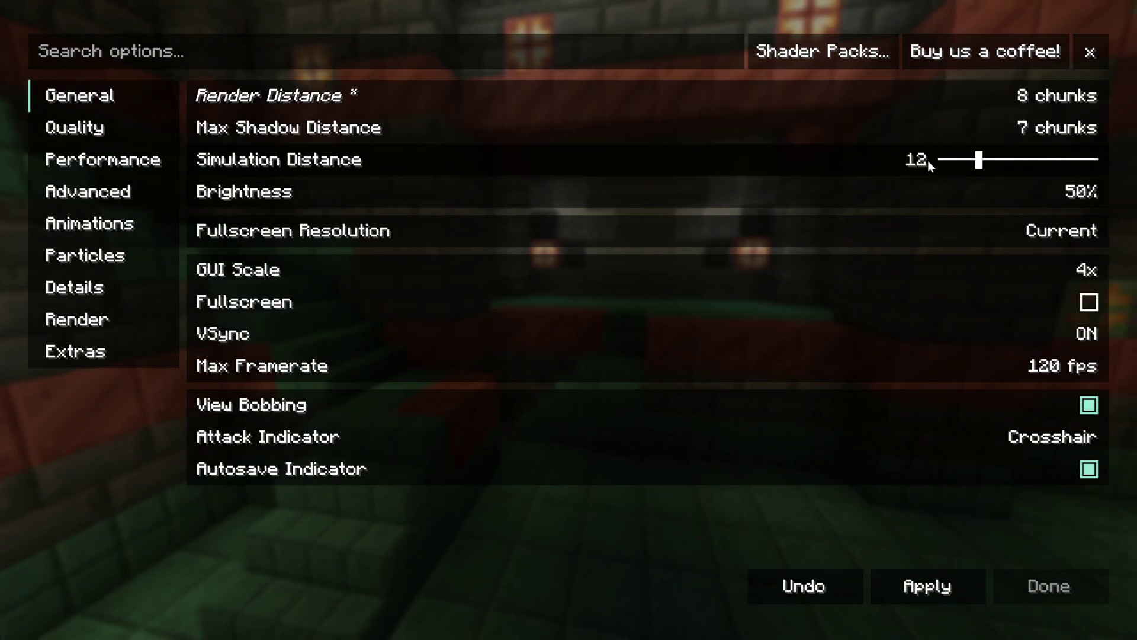
pyautogui.scroll(-7, 752, 141)
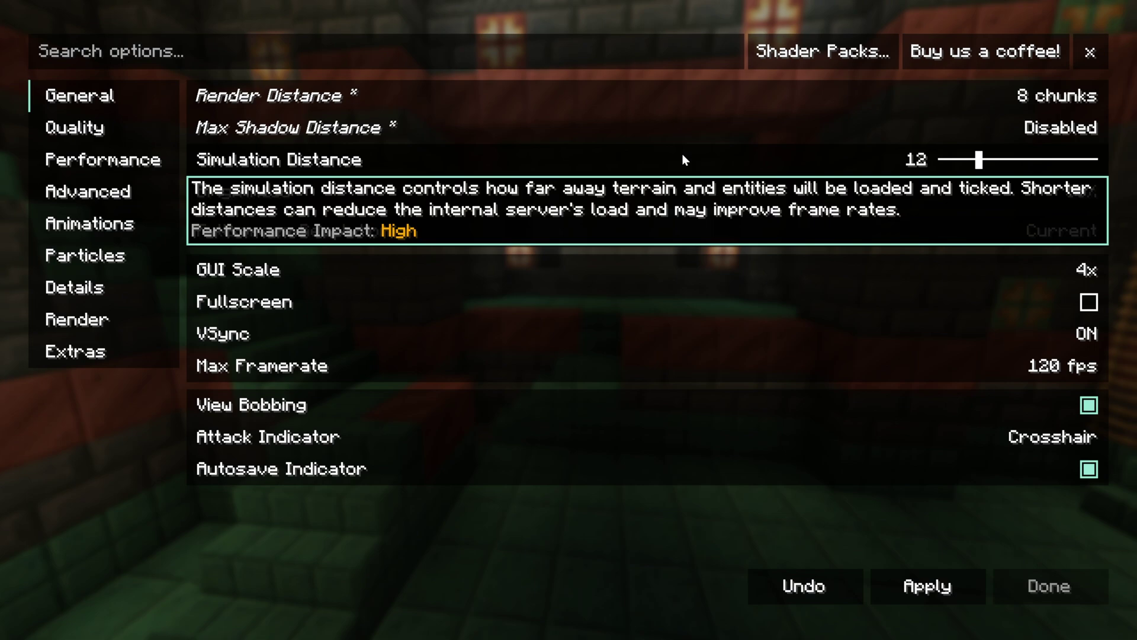
pyautogui.moveTo(979, 166); pyautogui.dragTo(889, 170)
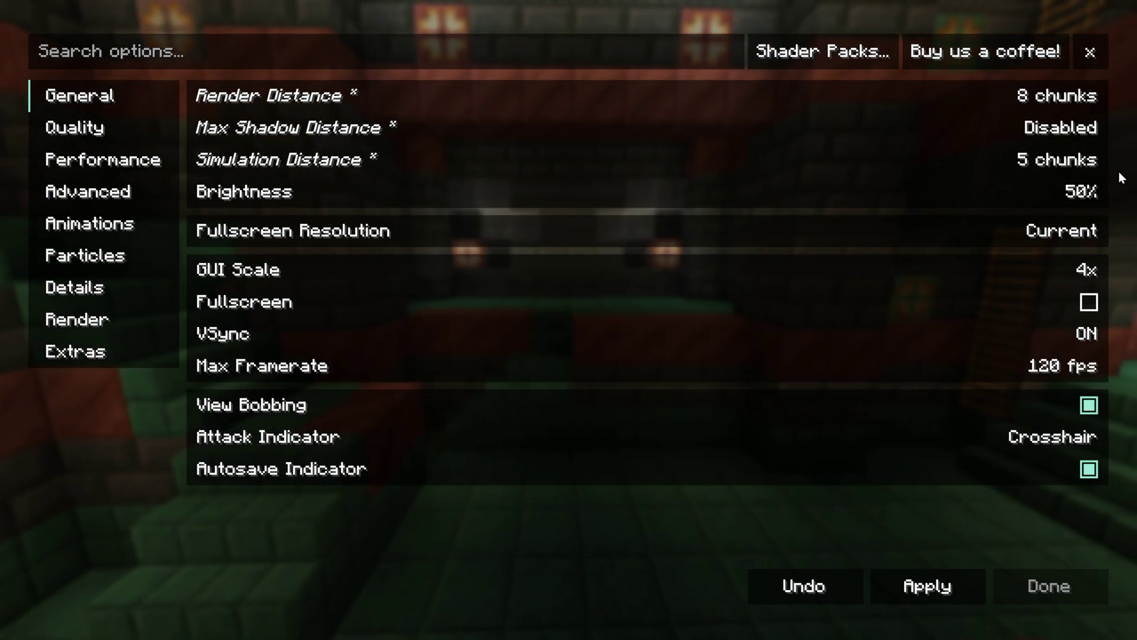
# Step: Set the brightness to Bright, turn VSync off, set the max framerate to Unlimited, and apply the general video settings
pyautogui.click(1095, 191)
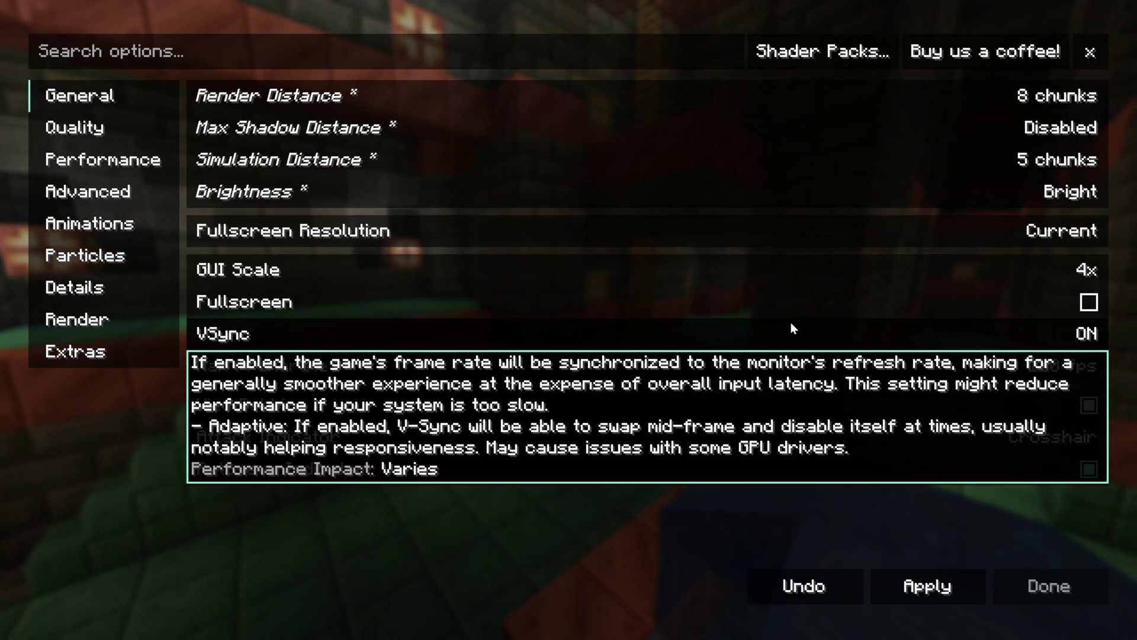
pyautogui.click(792, 325)
pyautogui.click(792, 324)
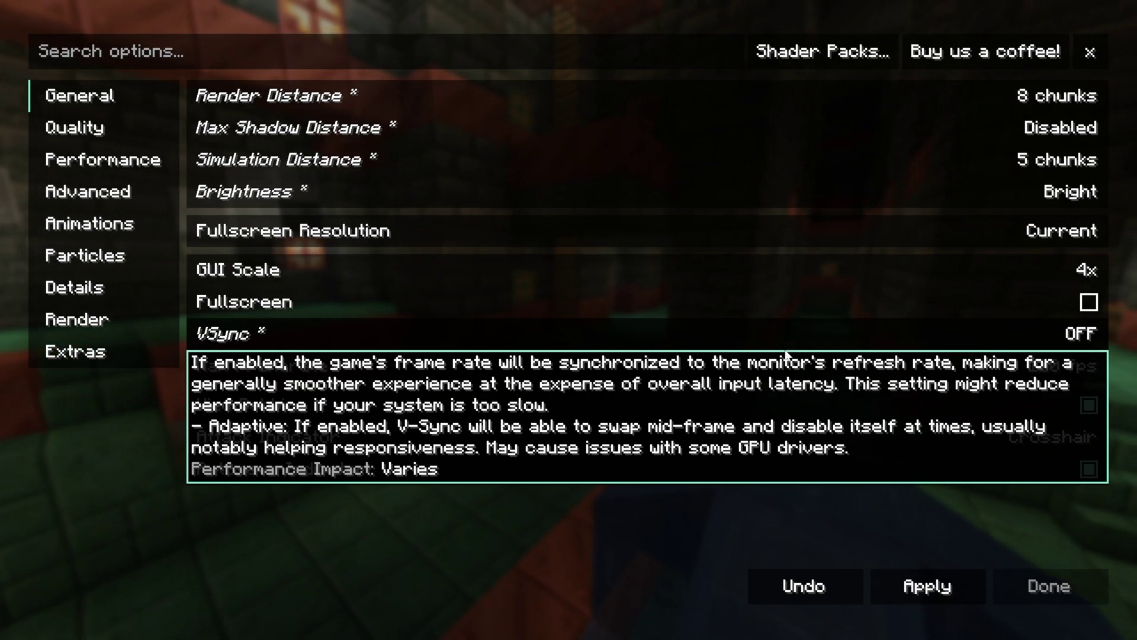
pyautogui.moveTo(1100, 371); pyautogui.dragTo(1114, 369)
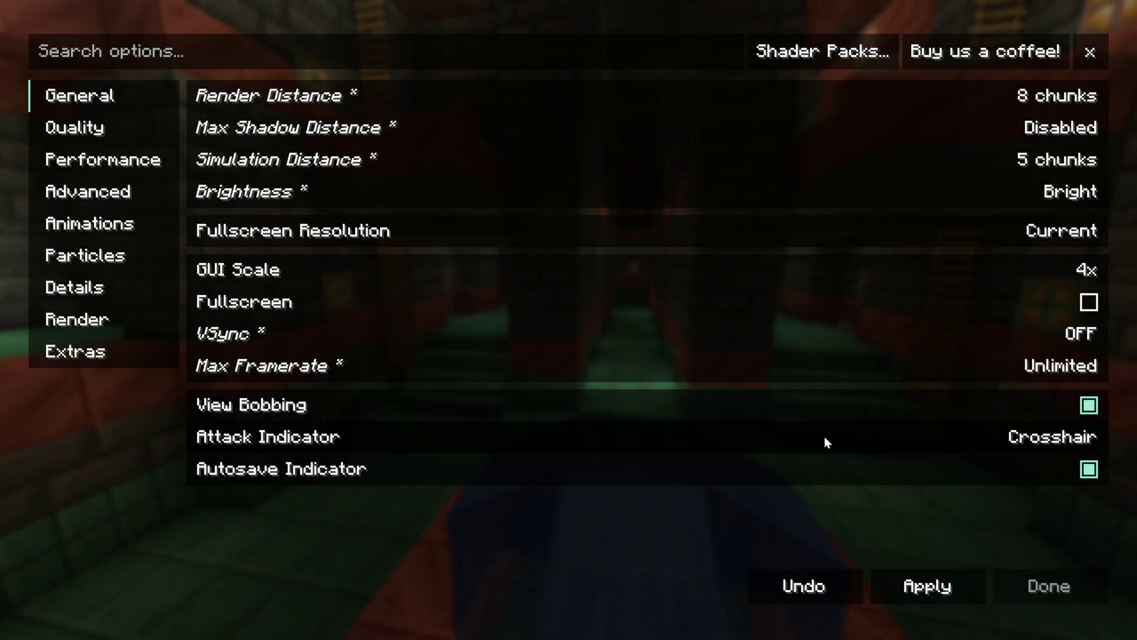
pyautogui.click(961, 585)
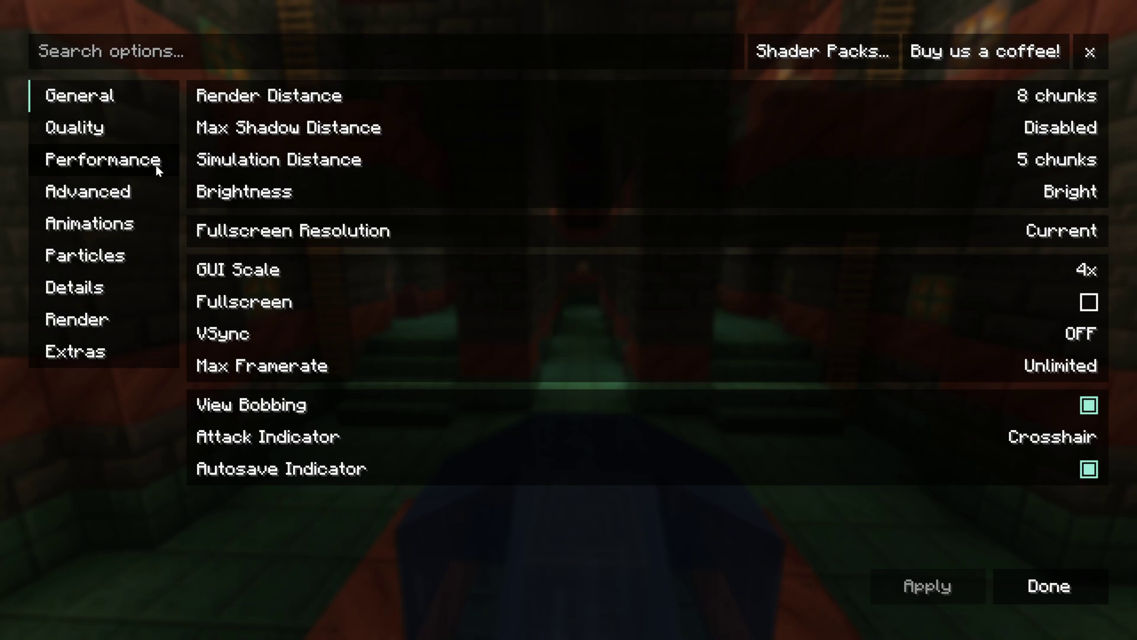
# Step: In the quality video settings, set Graphics, Weather and Leaves to Fast and turn Clouds off
pyautogui.click(133, 137)
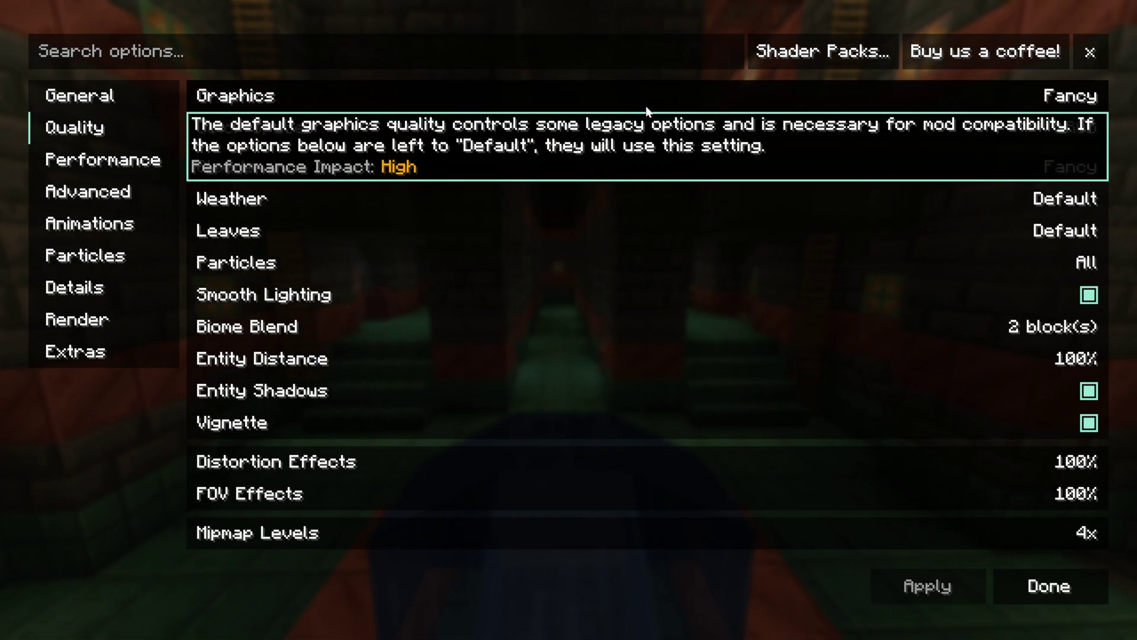
pyautogui.click(645, 105)
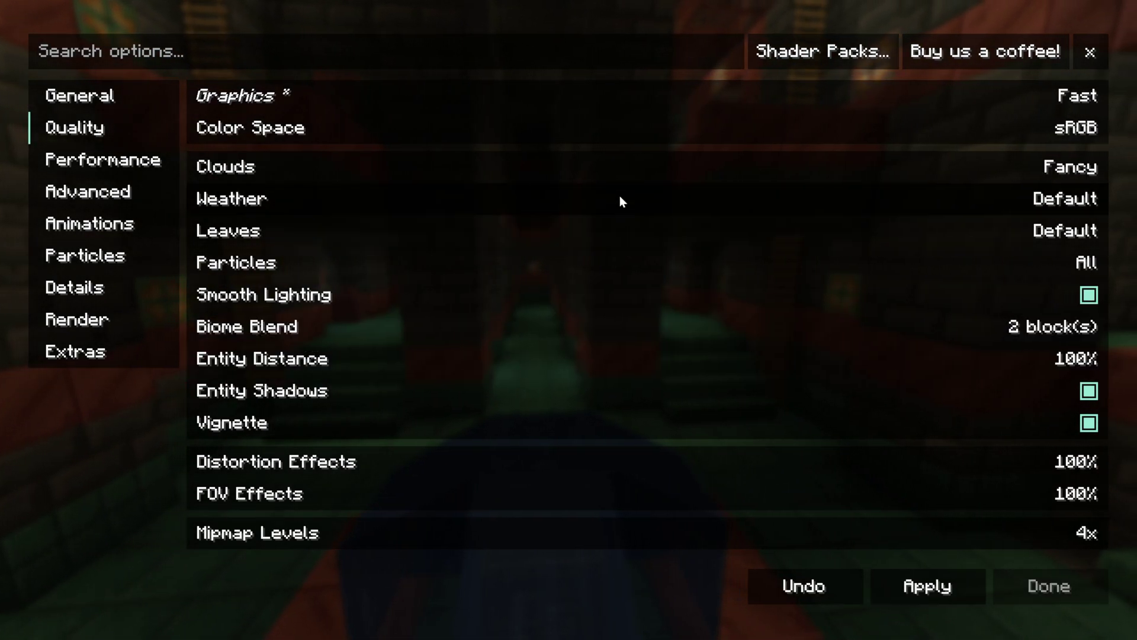
pyautogui.click(618, 168)
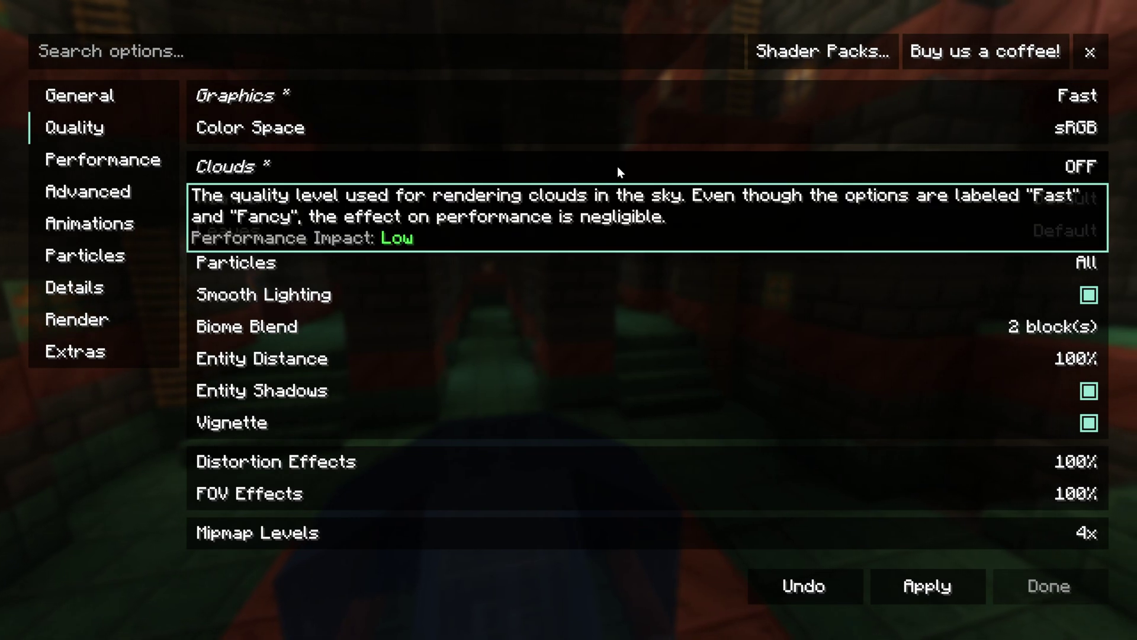
pyautogui.click(618, 202)
pyautogui.click(618, 201)
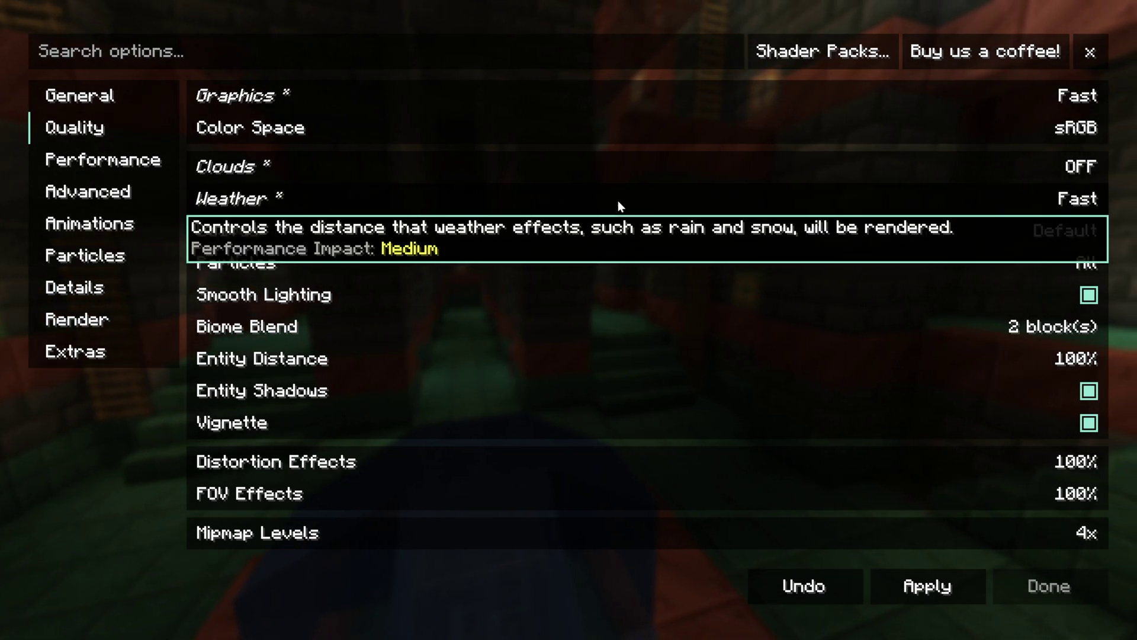
pyautogui.click(616, 231)
pyautogui.click(616, 232)
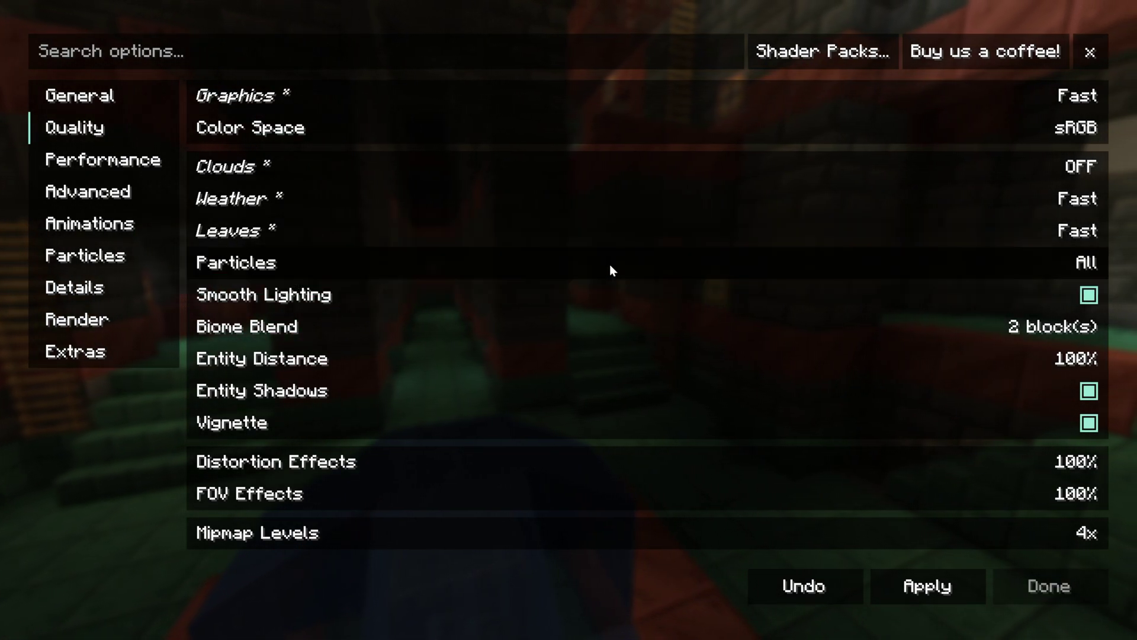
# Step: Set Particles to Minimal, Biome Blend to 1 block and Entity Distance to 50%, and turn off Smooth Lighting and Entity Shadows
pyautogui.click(610, 274)
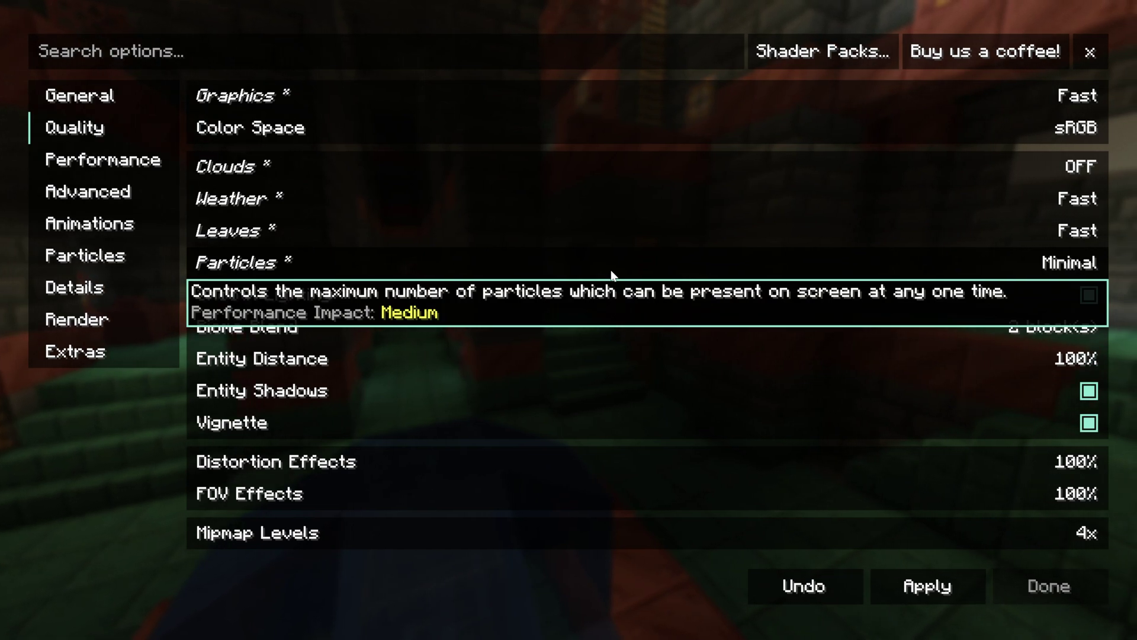
pyautogui.click(610, 284)
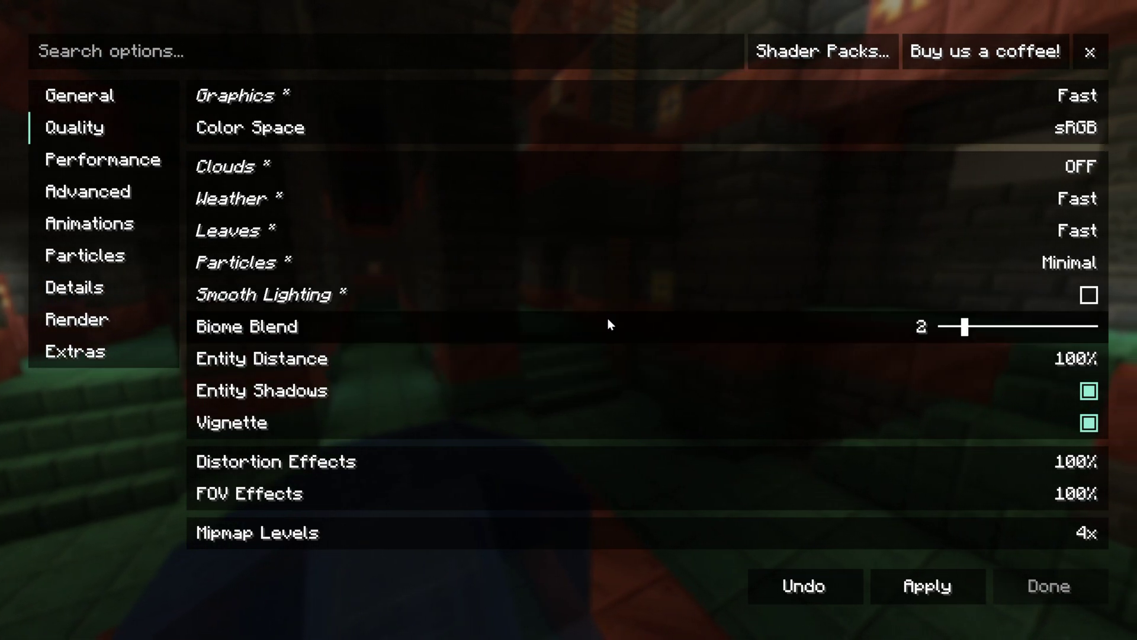
pyautogui.click(950, 330)
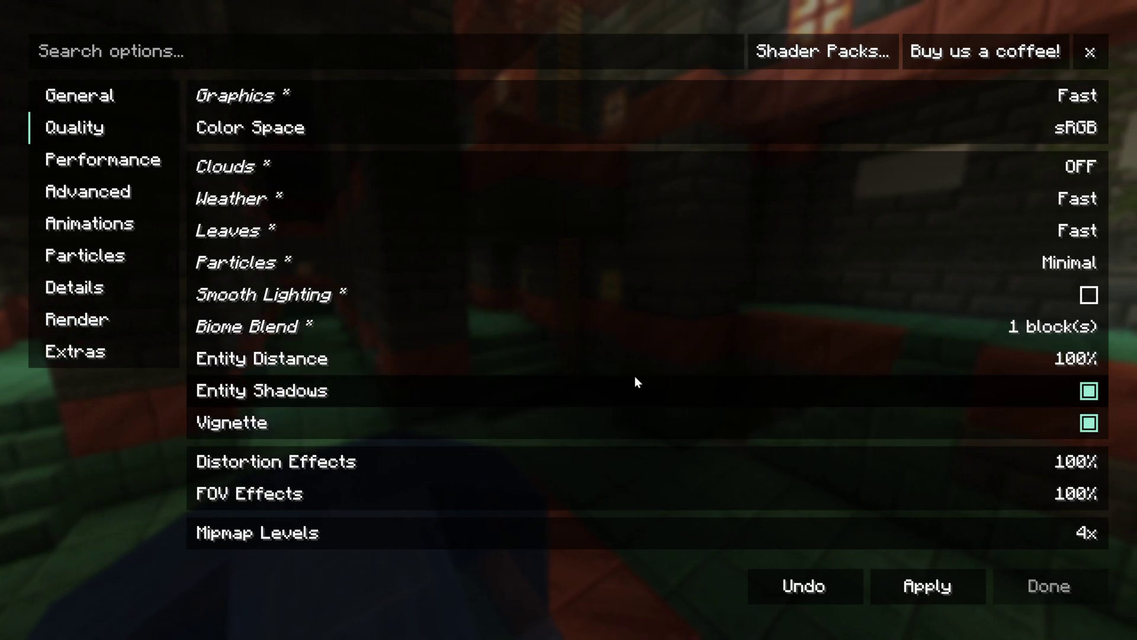
pyautogui.moveTo(955, 359); pyautogui.dragTo(917, 368)
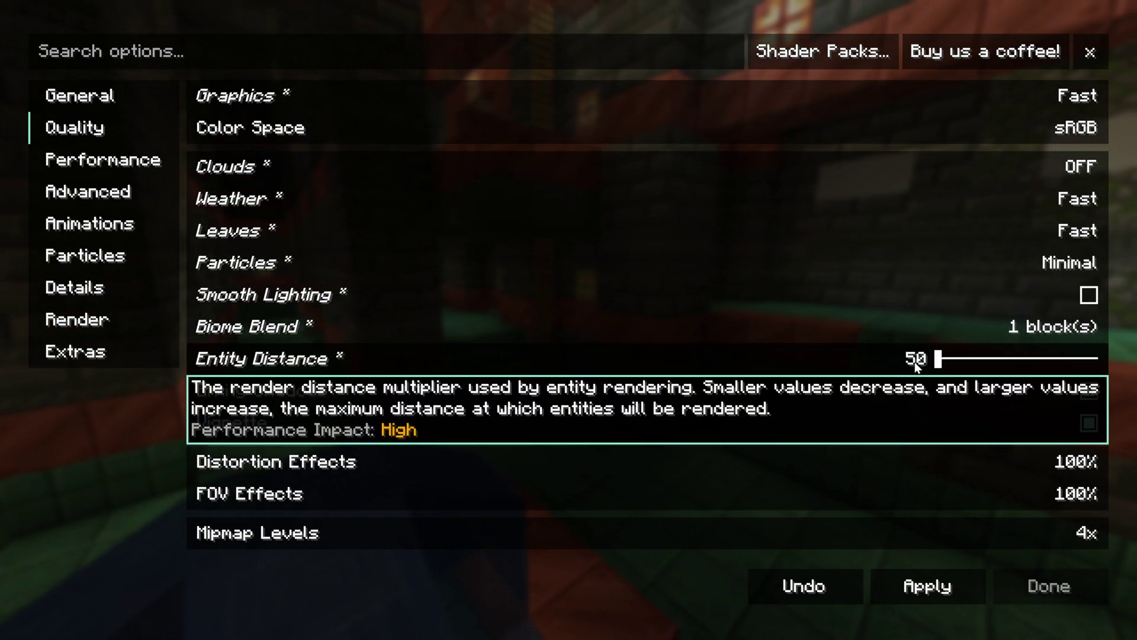
pyautogui.click(1037, 393)
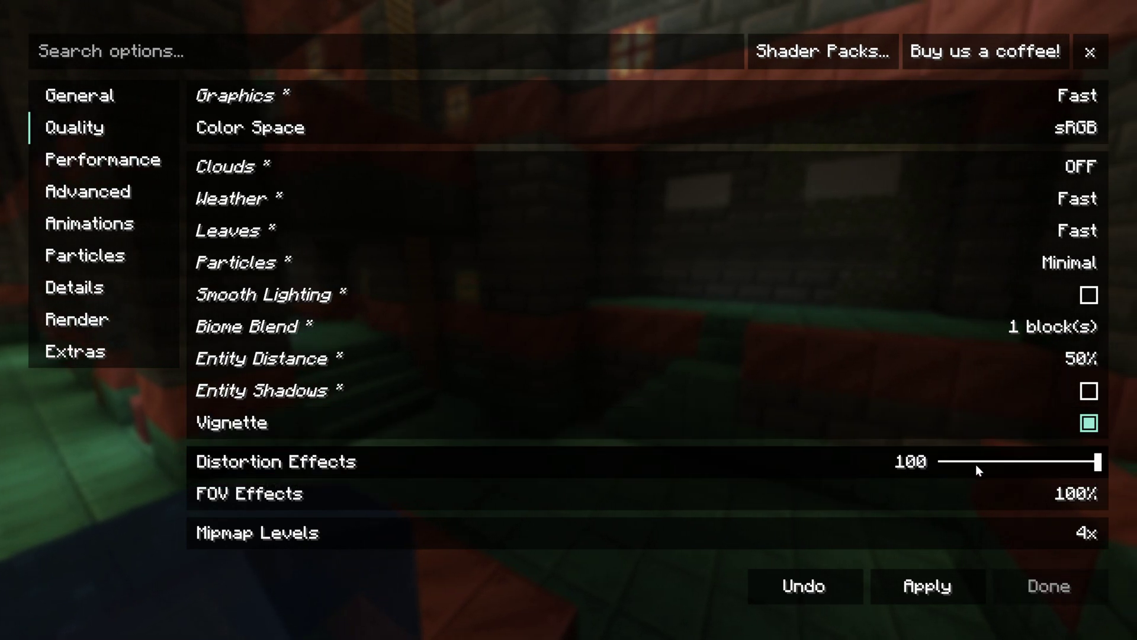
# Step: Set Distortion Effects and FOV Effects to 0%, and lower the Mipmap Levels in the quality video settings
pyautogui.moveTo(975, 464); pyautogui.dragTo(939, 465)
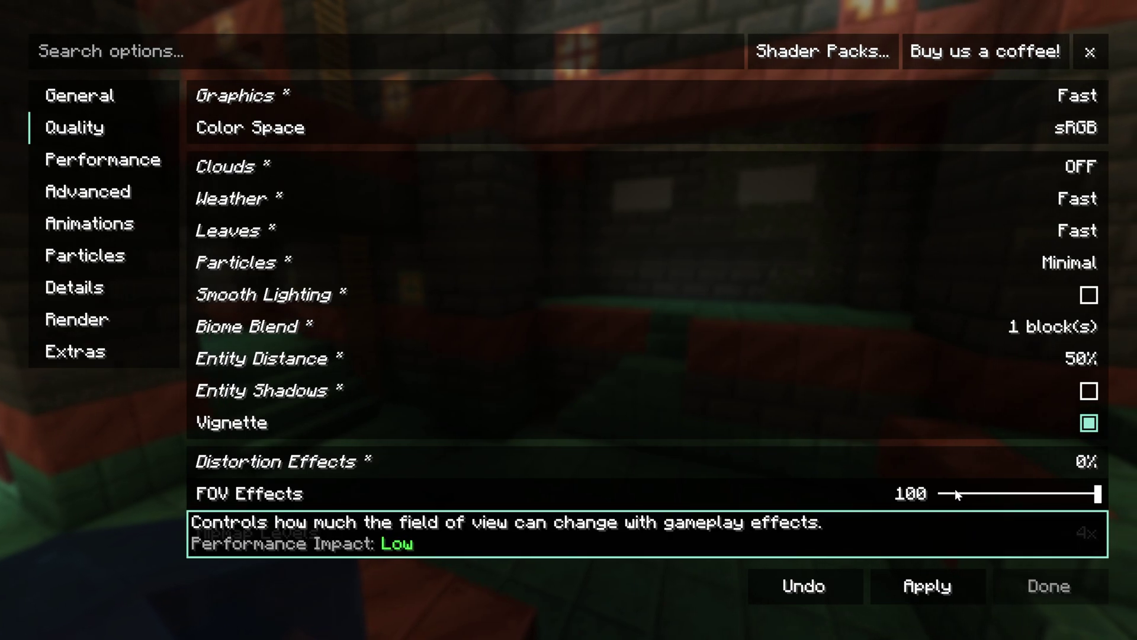
pyautogui.moveTo(956, 491); pyautogui.dragTo(172, 450)
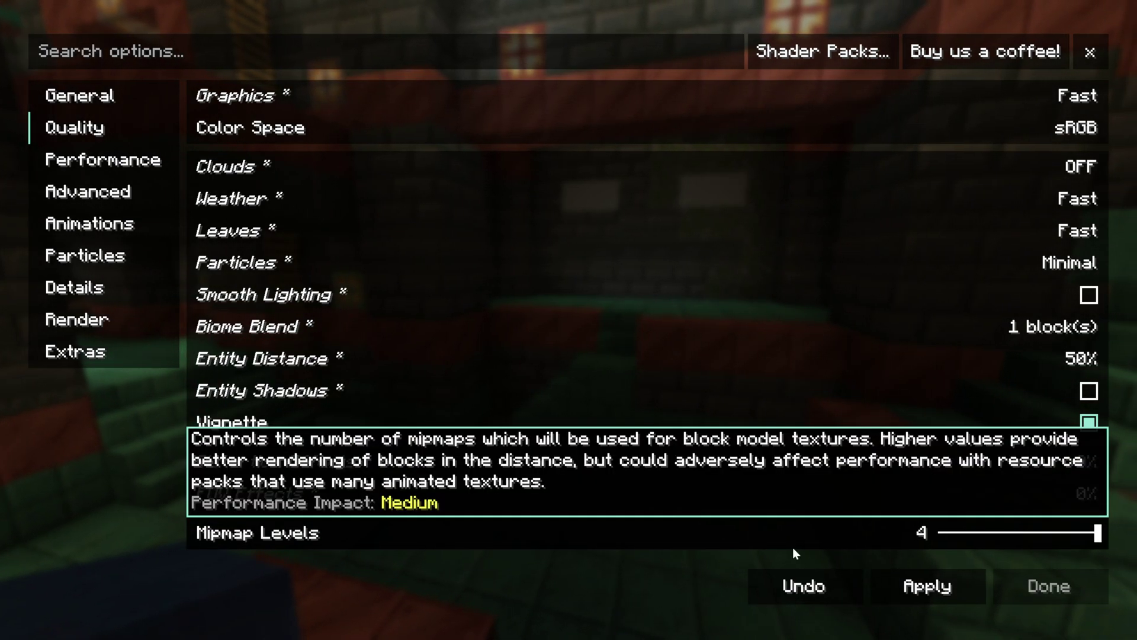
pyautogui.moveTo(936, 538); pyautogui.dragTo(866, 539)
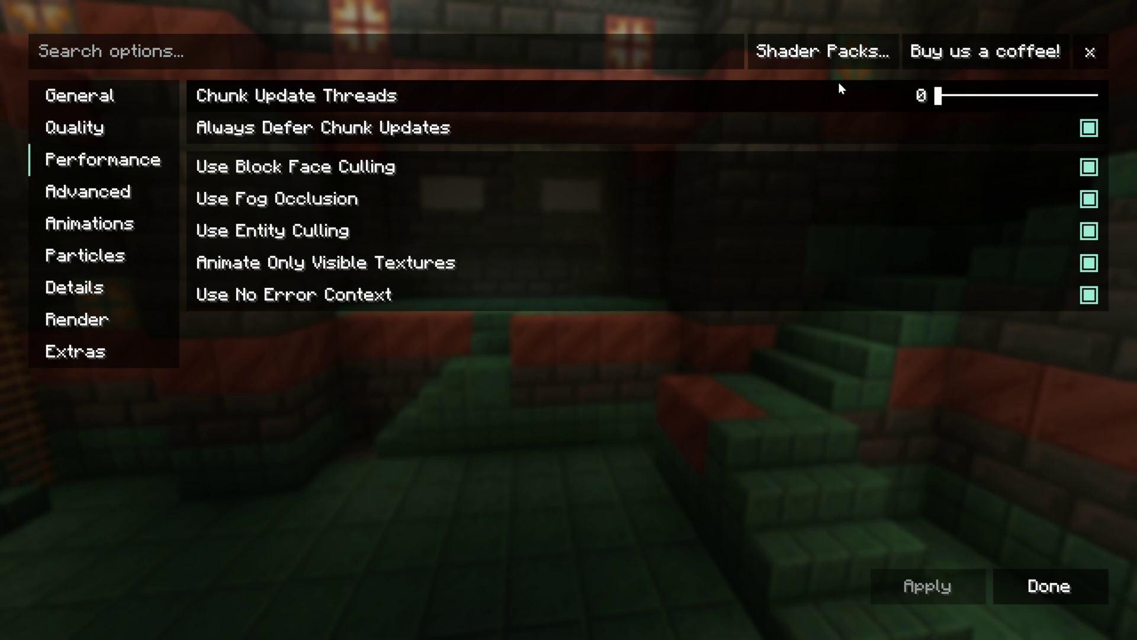
# Step: Try 6 chunk update threads in the performance video settings and return the option to Default
pyautogui.moveTo(839, 83)
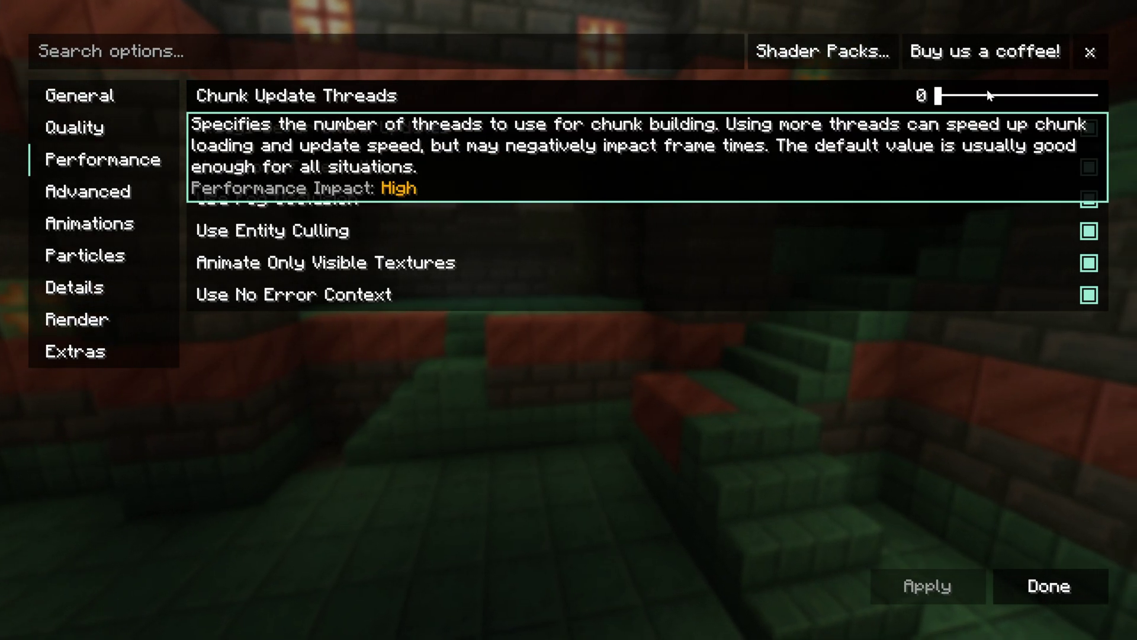
pyautogui.moveTo(990, 97); pyautogui.dragTo(997, 96)
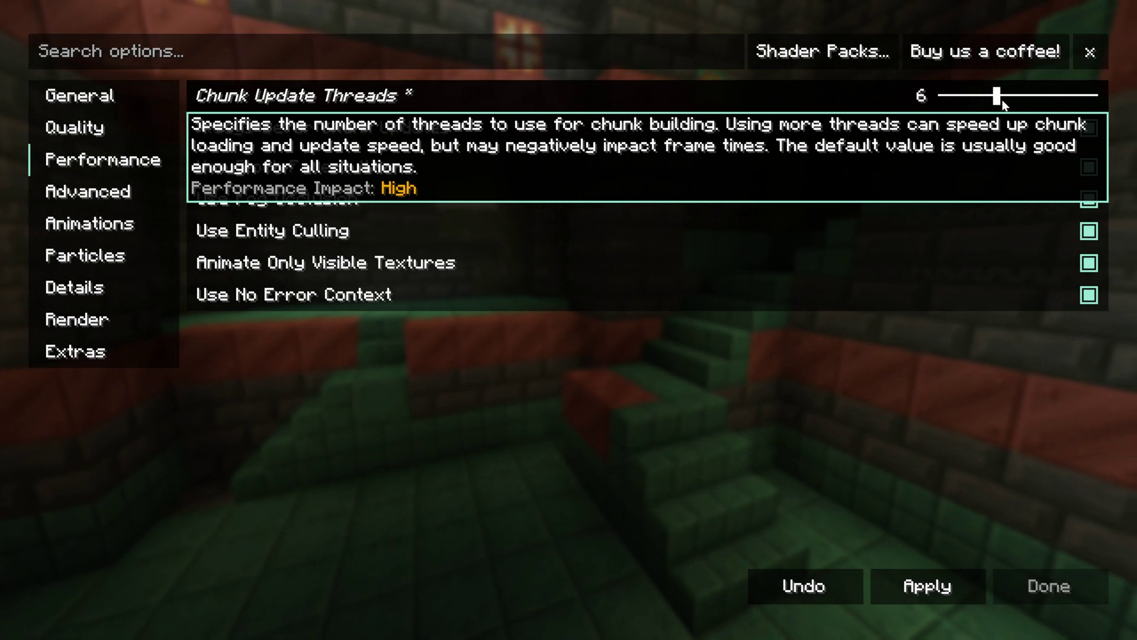
pyautogui.moveTo(996, 96); pyautogui.dragTo(836, 97)
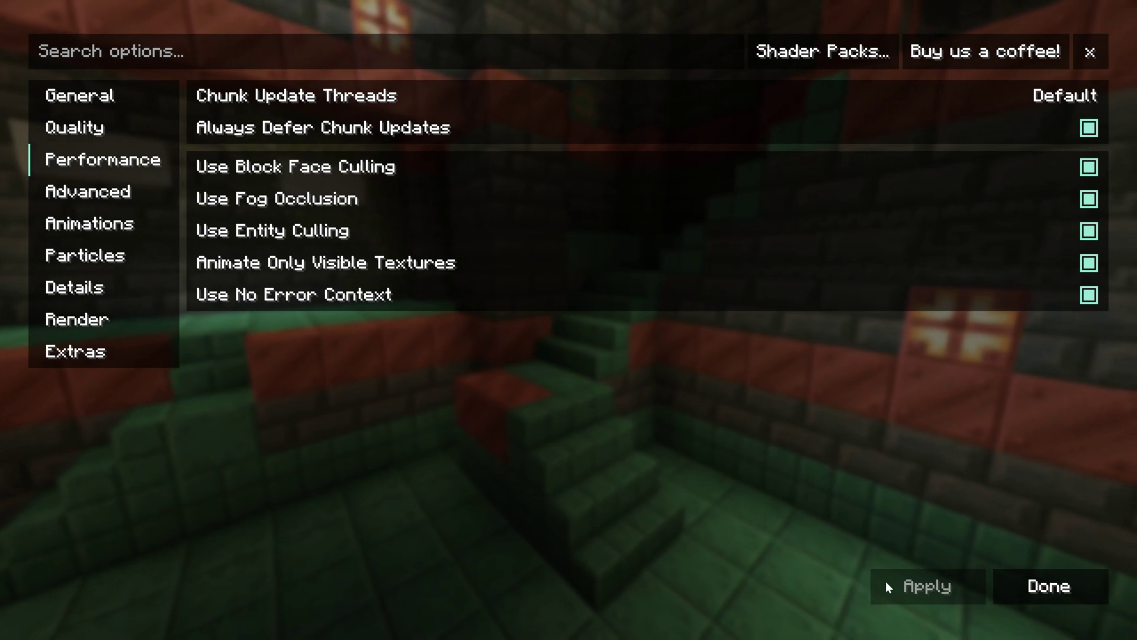
# Step: Disable all animations and all particles in their video settings categories and apply the change
pyautogui.click(88, 192)
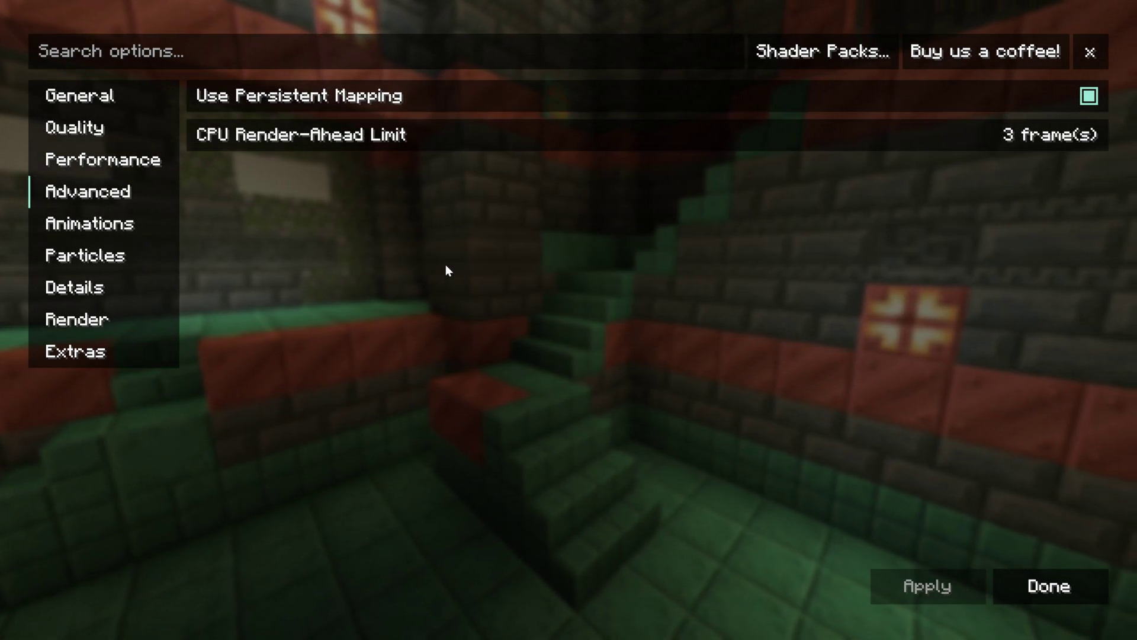
pyautogui.click(148, 219)
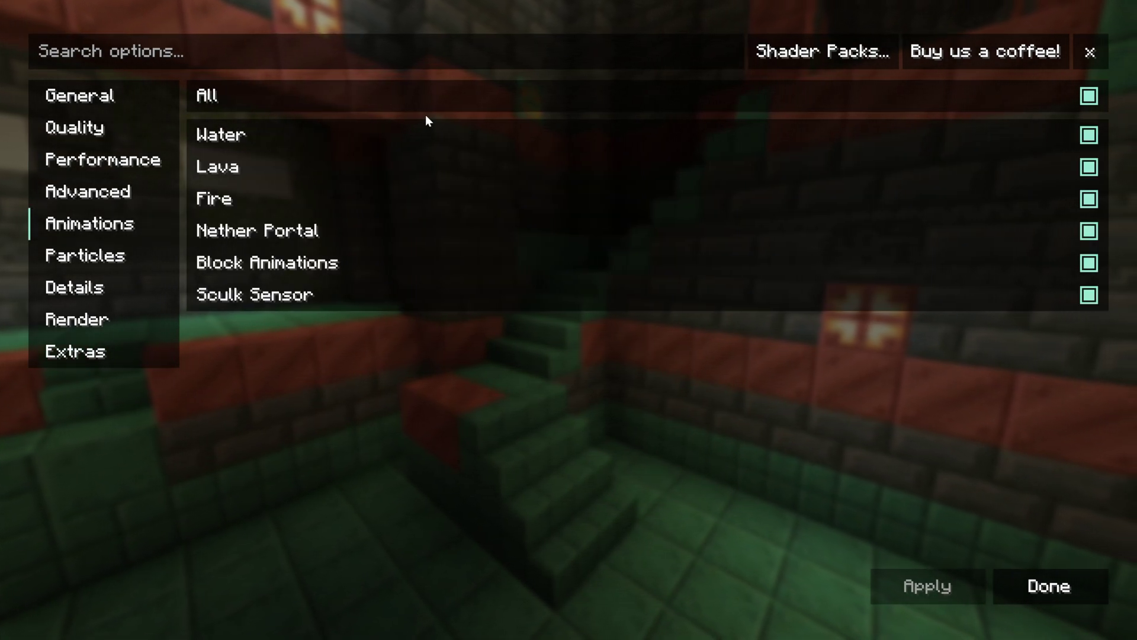
pyautogui.click(866, 104)
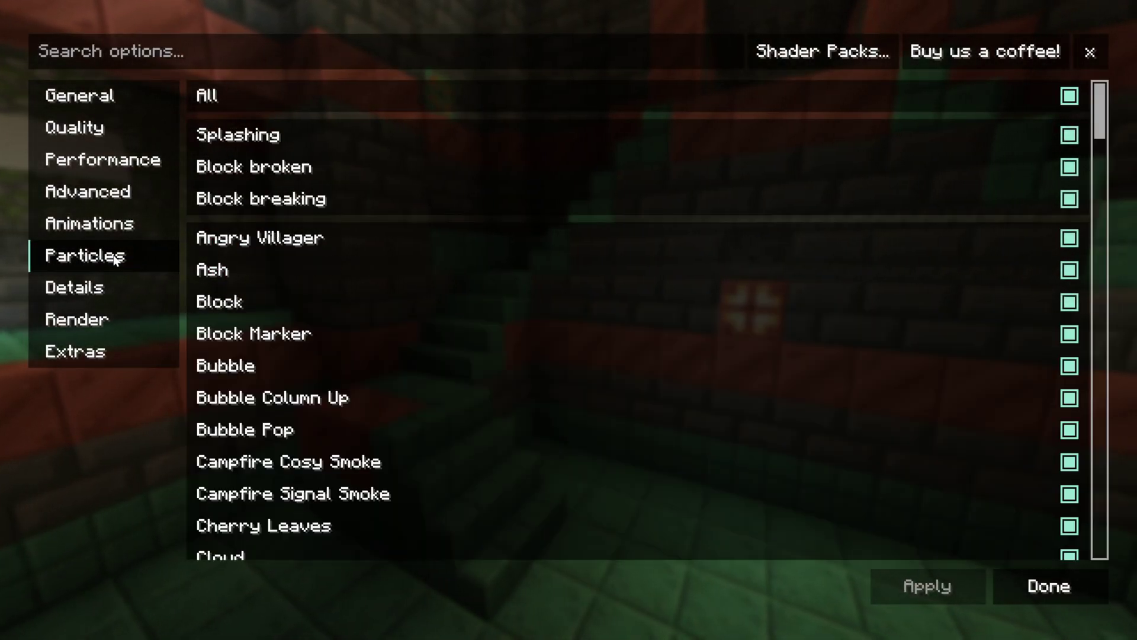
pyautogui.click(371, 96)
pyautogui.click(932, 586)
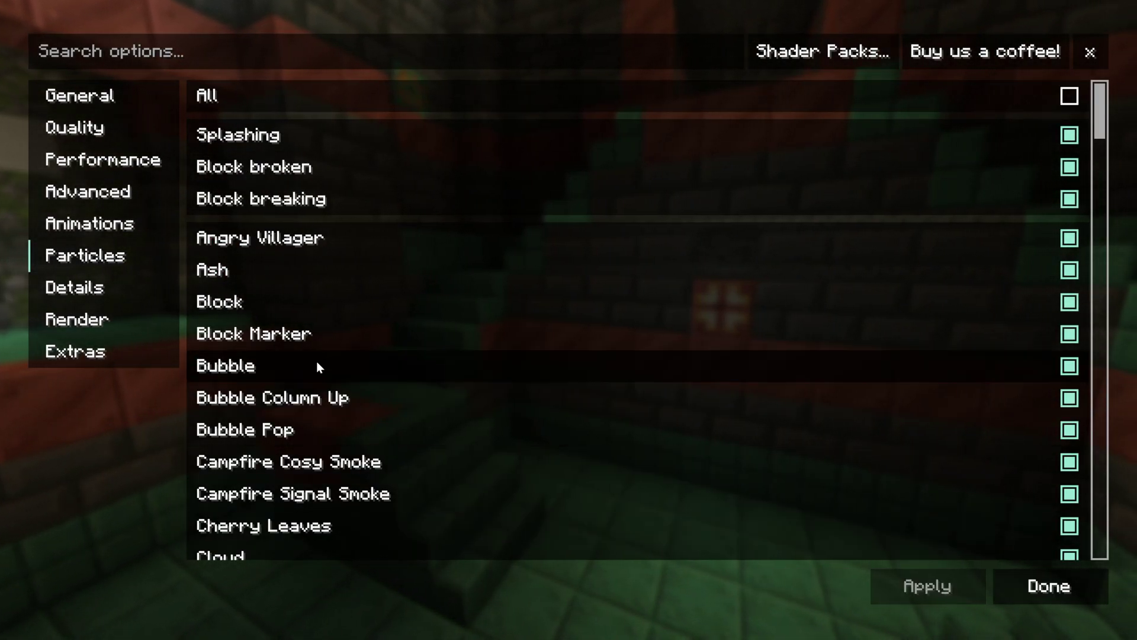
# Step: In the details video settings, turn off Sky, Stars, Biome Colors and Sky Colors, and apply the change
pyautogui.click(94, 290)
pyautogui.click(326, 96)
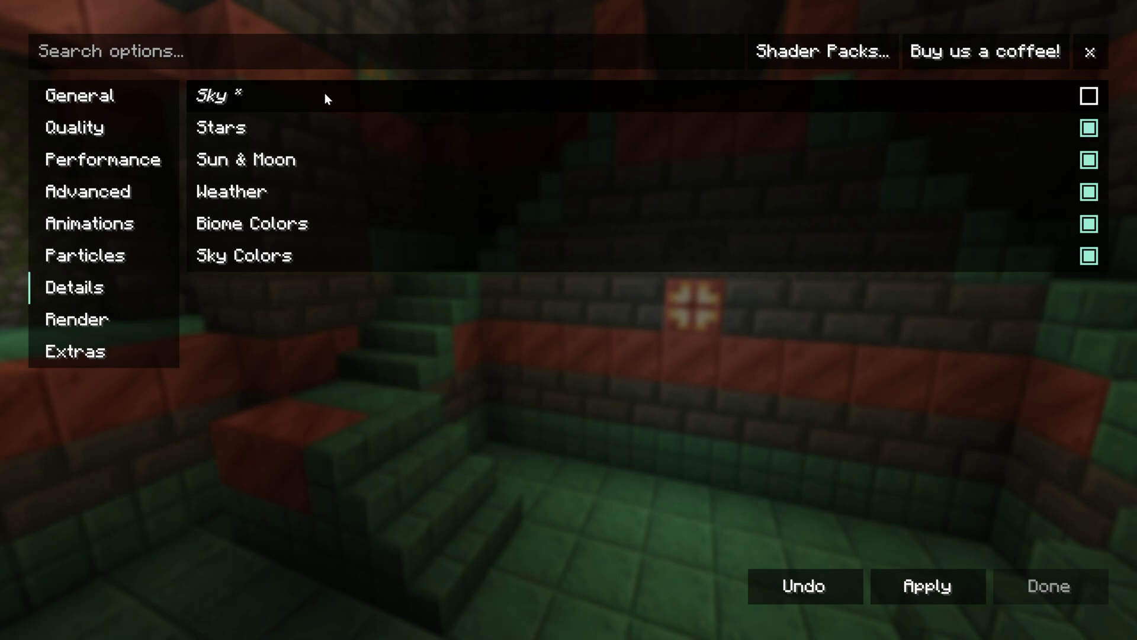
pyautogui.click(308, 125)
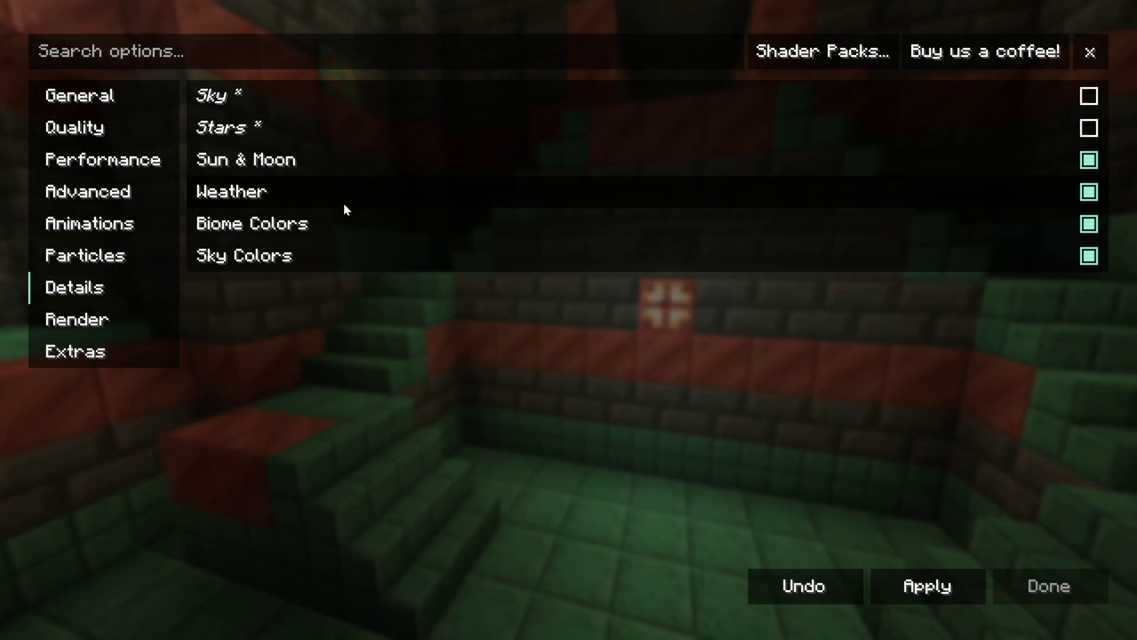
pyautogui.click(345, 225)
pyautogui.click(349, 256)
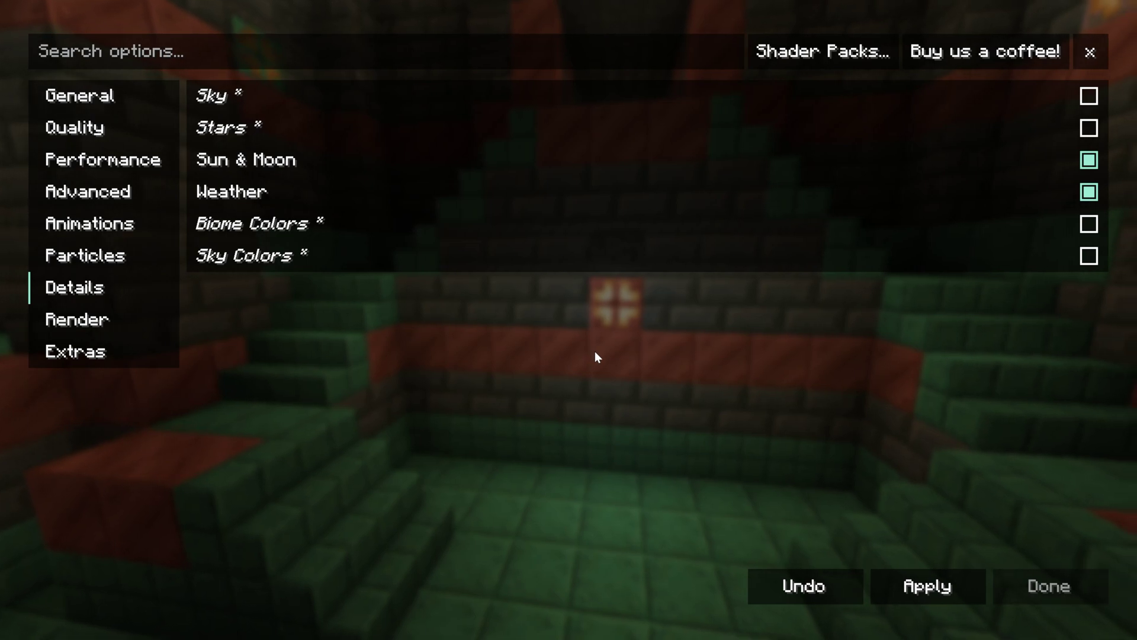
pyautogui.click(929, 580)
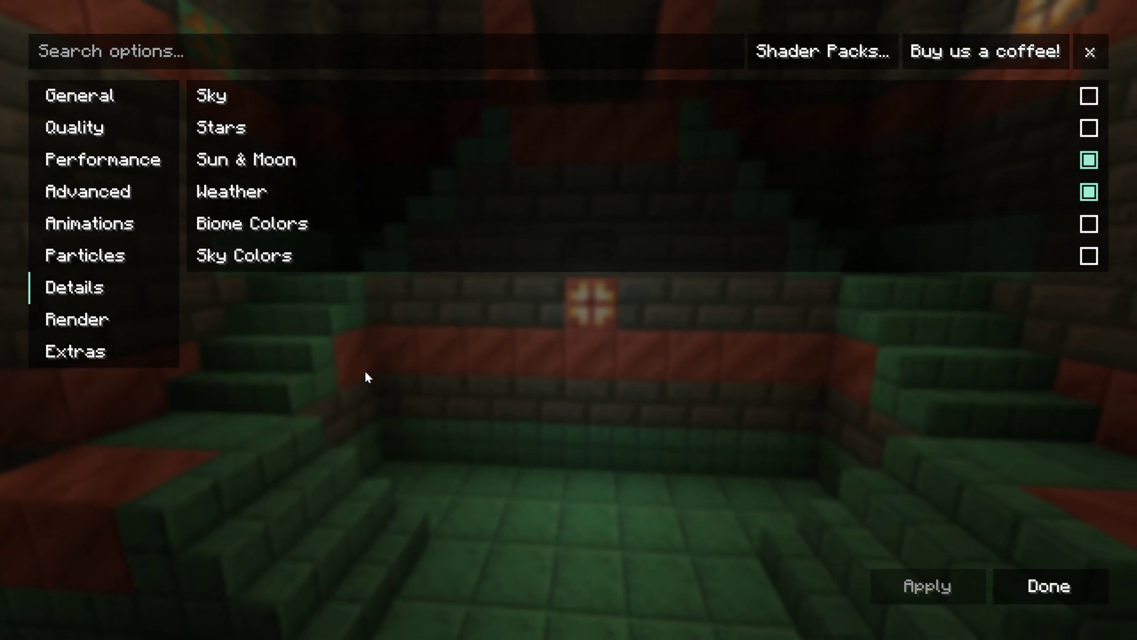
# Step: Enable Show FPS in the extras video settings, apply it, and return to the title screen
pyautogui.click(127, 328)
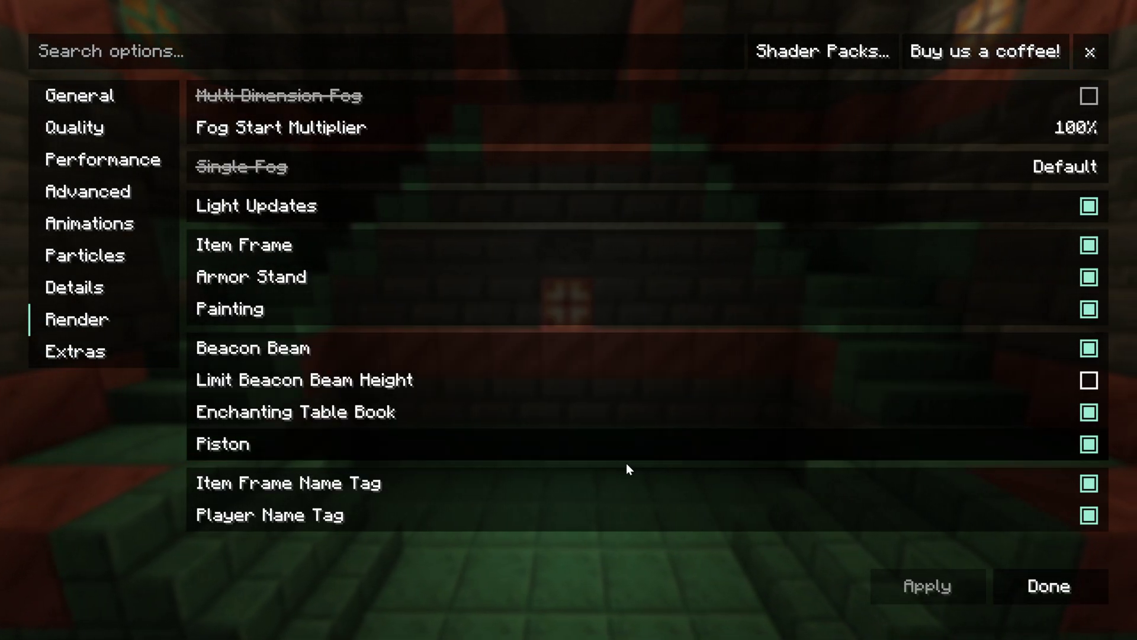
pyautogui.click(90, 356)
pyautogui.scroll(-1, 585, 367)
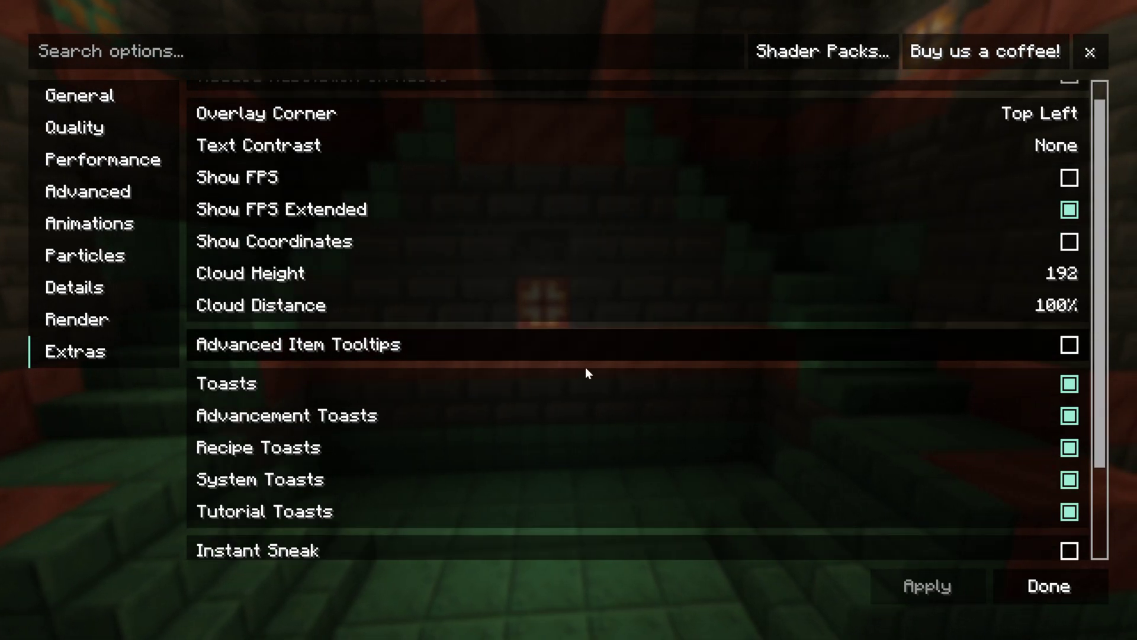
pyautogui.scroll(-1, 616, 485)
pyautogui.scroll(2, 616, 486)
pyautogui.click(390, 208)
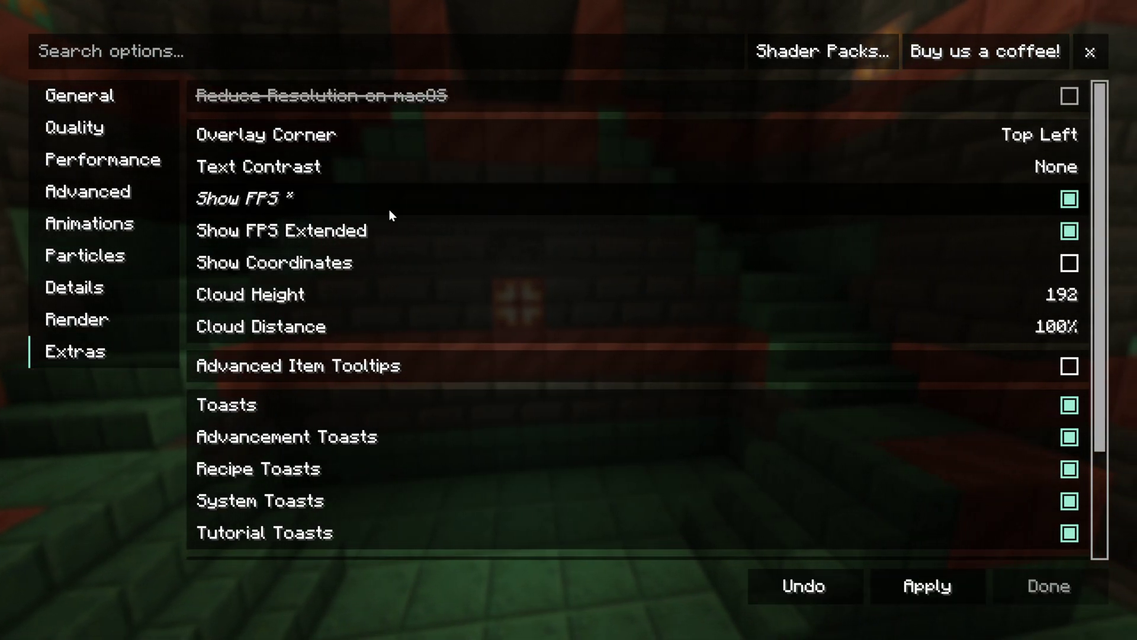
pyautogui.moveTo(550, 296)
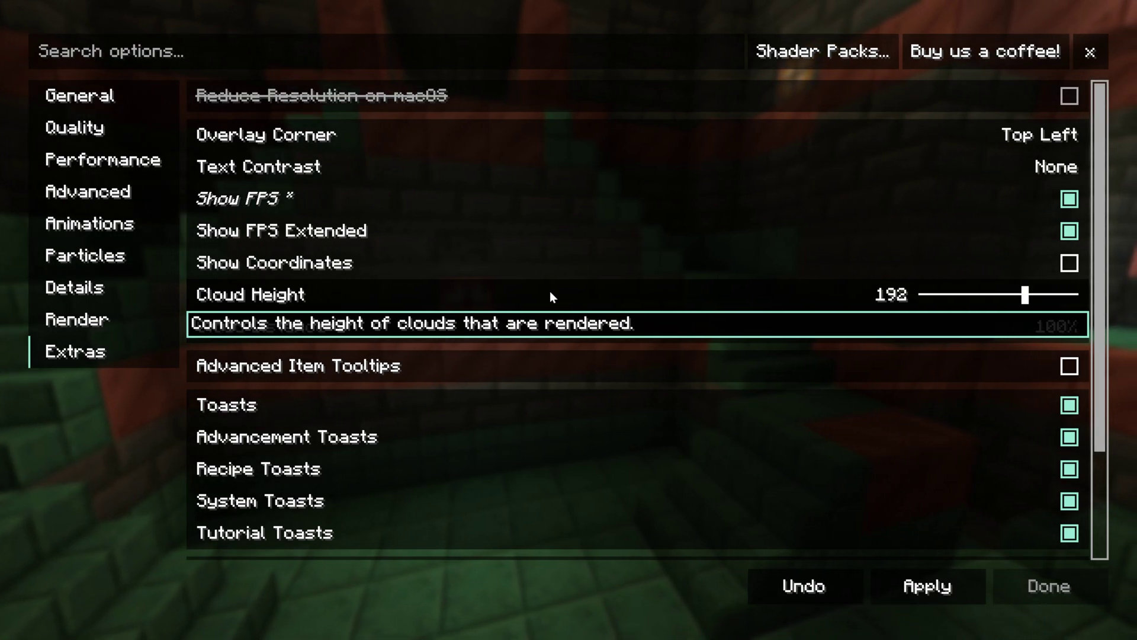
pyautogui.scroll(-1, 550, 291)
pyautogui.scroll(1, 549, 286)
pyautogui.click(919, 590)
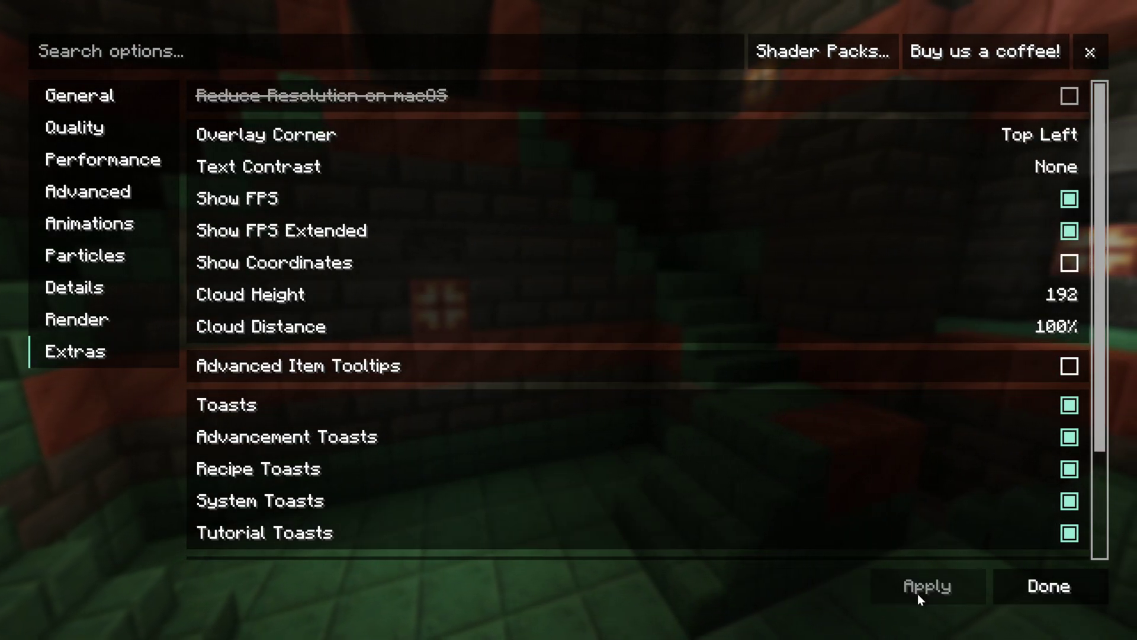
pyautogui.click(1027, 586)
pyautogui.click(647, 598)
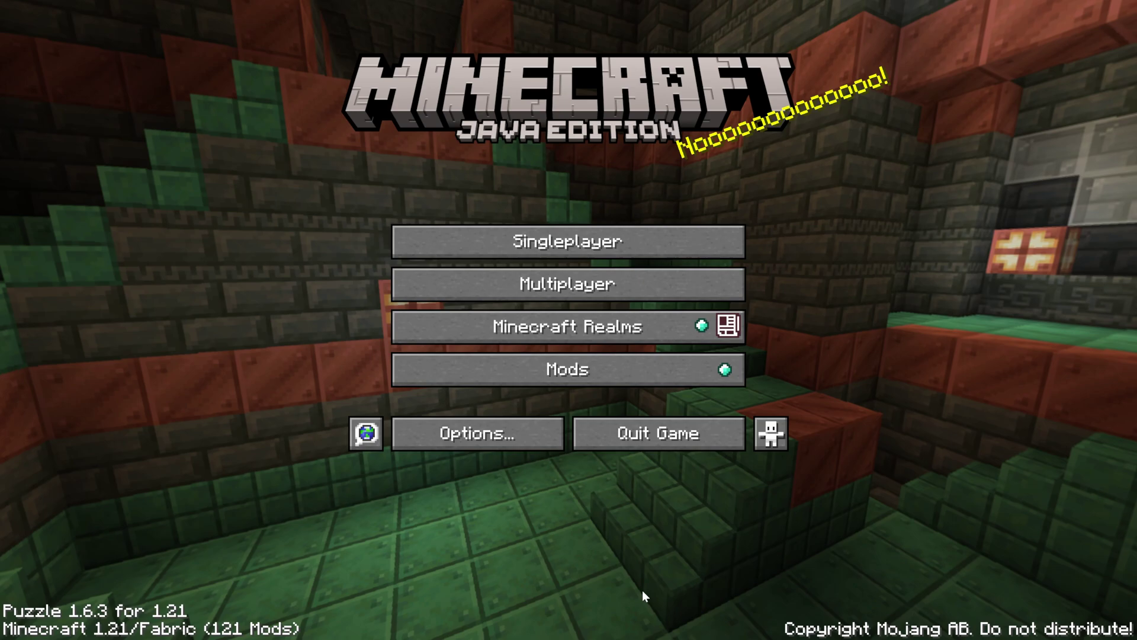
# Step: Create a new singleplayer world with the game mode set to Creative
pyautogui.click(623, 253)
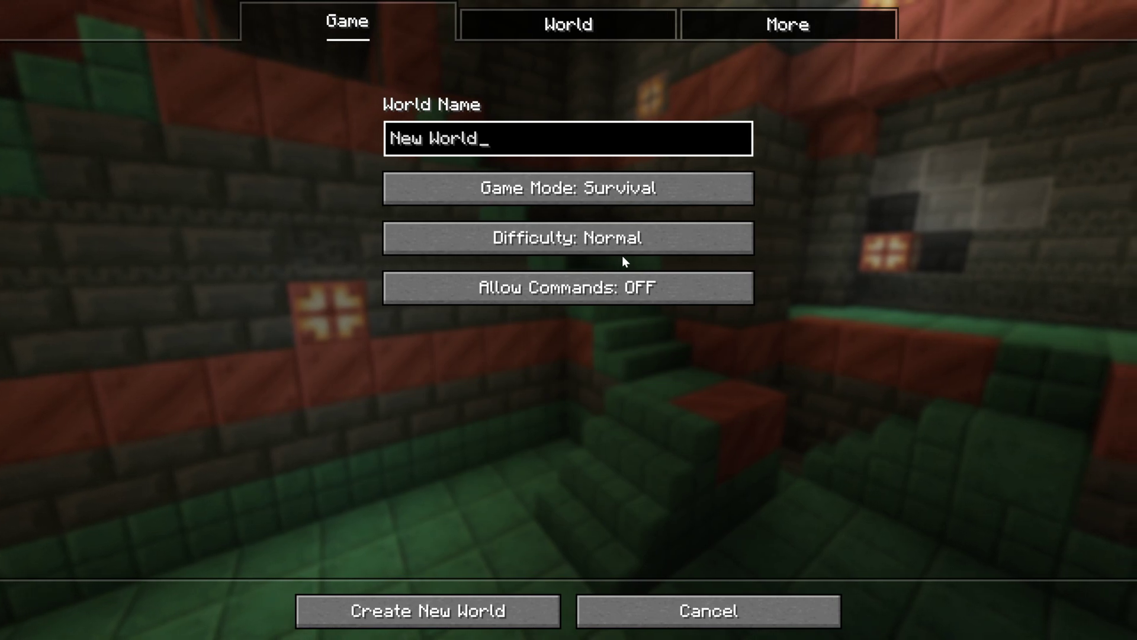
pyautogui.click(593, 189)
pyautogui.click(593, 189)
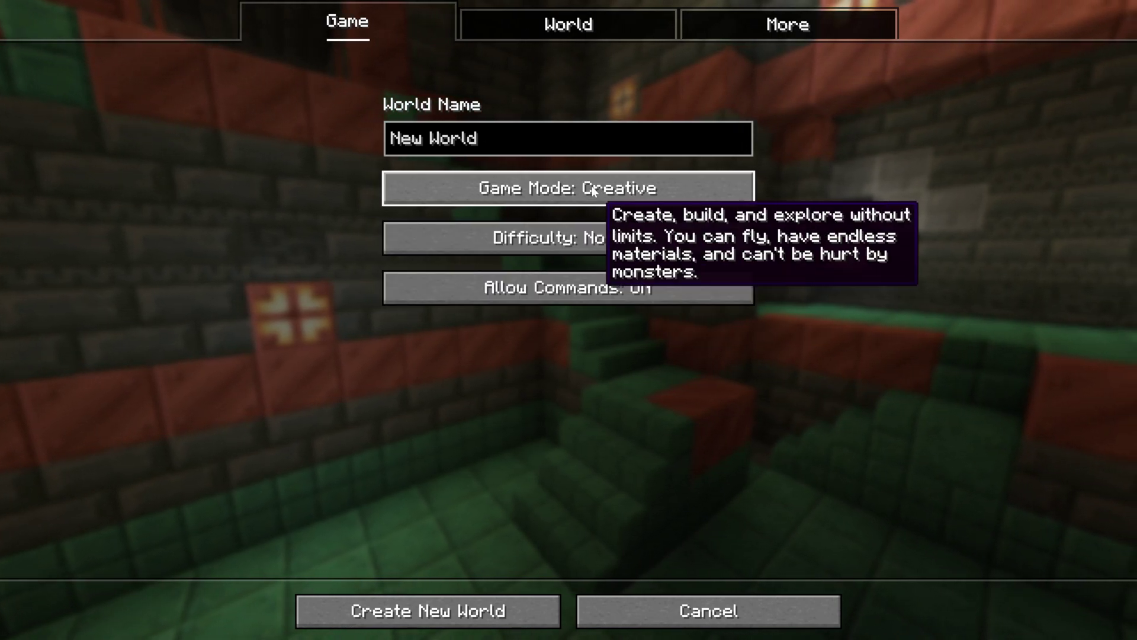
pyautogui.click(526, 613)
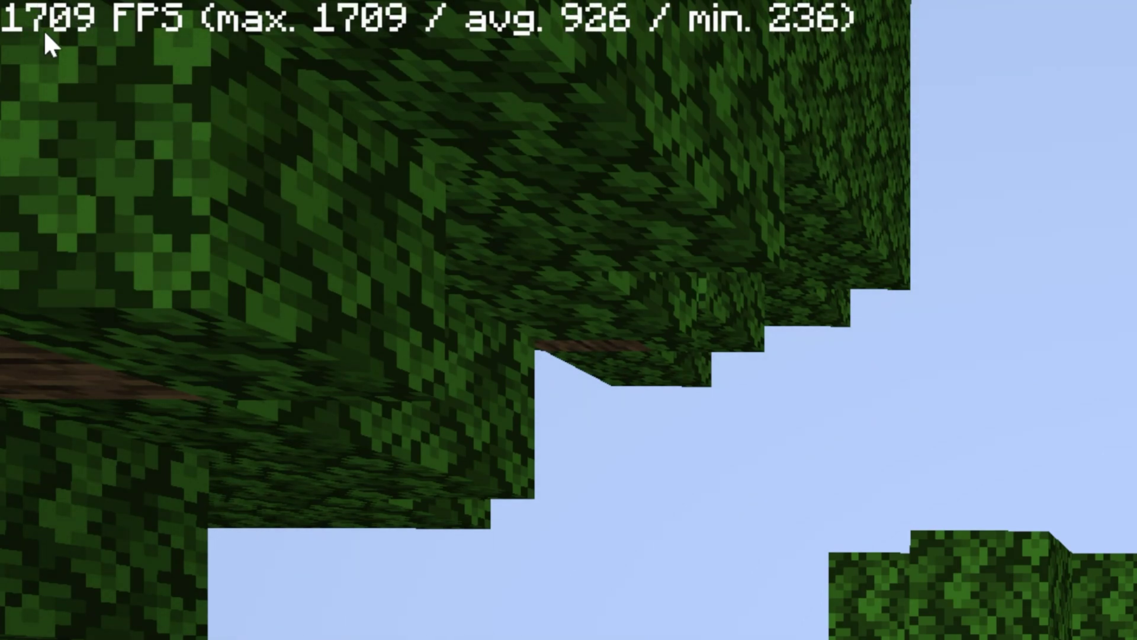
# Step: Walk around the new world and check the FPS counter with shaders disabled
pyautogui.click(43, 29)
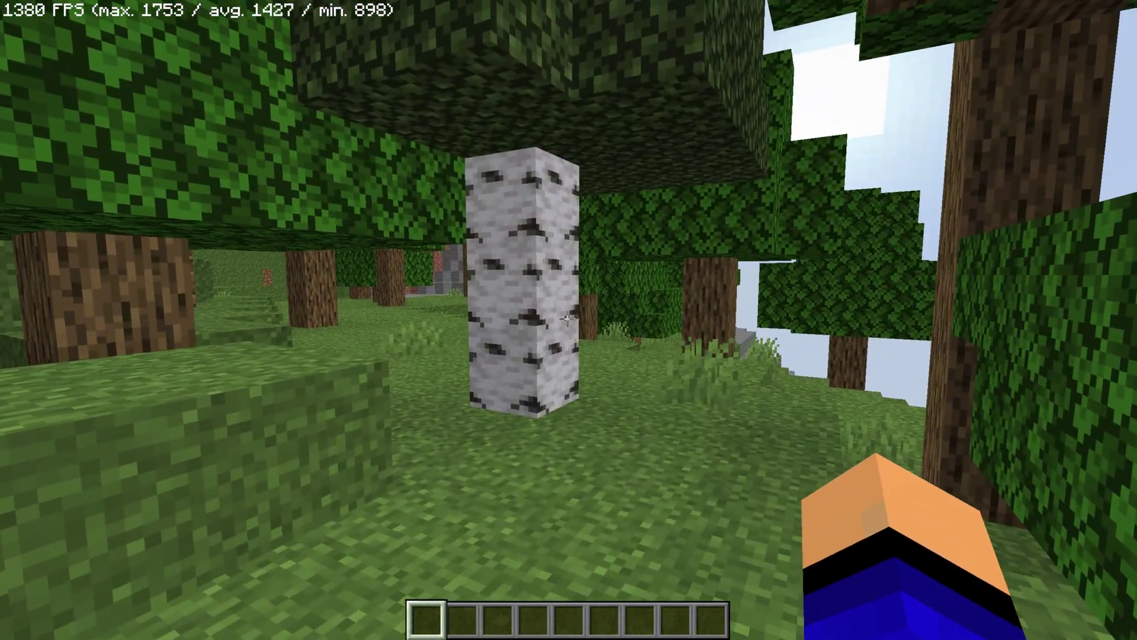
pyautogui.press('w')
pyautogui.press('w')
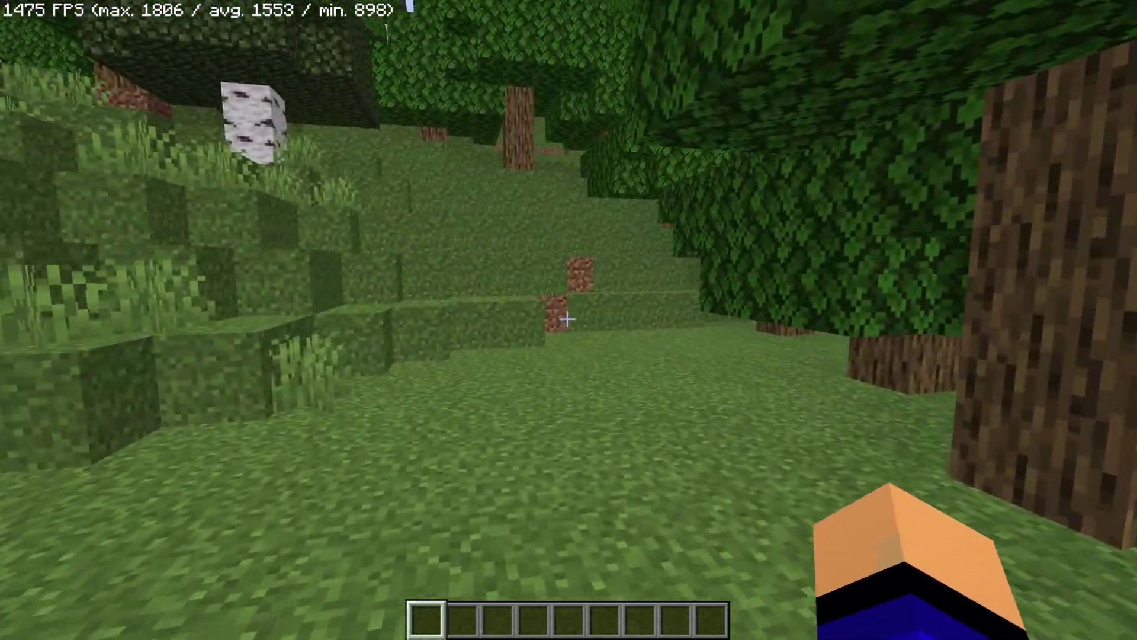
# Step: Enable shaders with the MakeUp-UltraFast-8.9f.zip pack and return to the world to check performance
pyautogui.press('Escape')
pyautogui.click(556, 318)
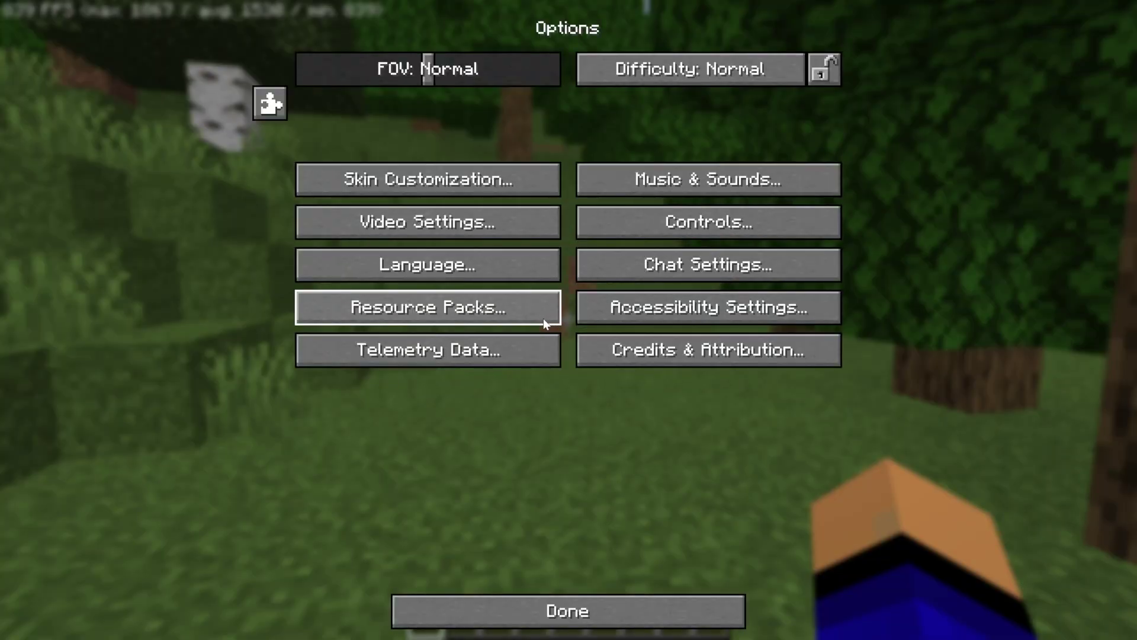
pyautogui.click(496, 243)
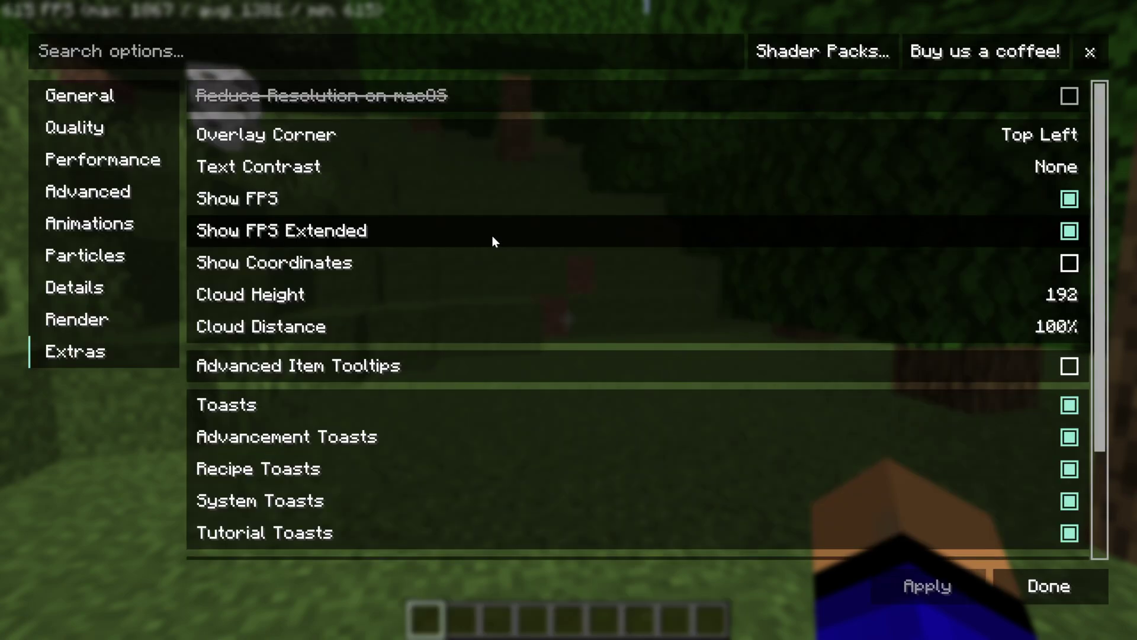
pyautogui.click(836, 53)
pyautogui.click(555, 89)
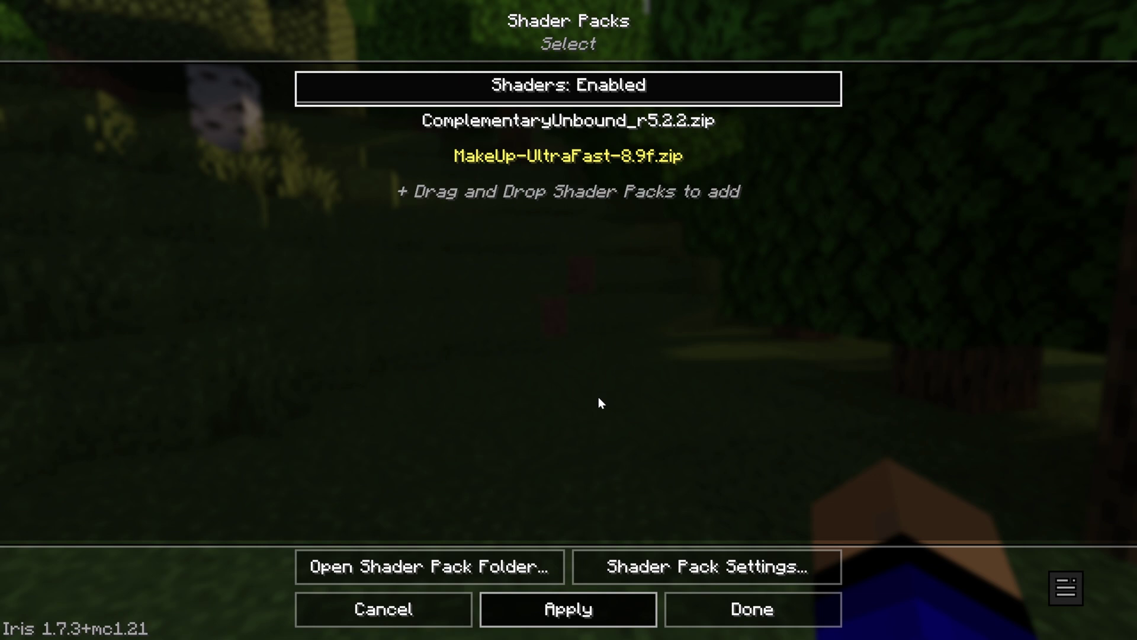
pyautogui.press('Escape')
pyautogui.press('Escape')
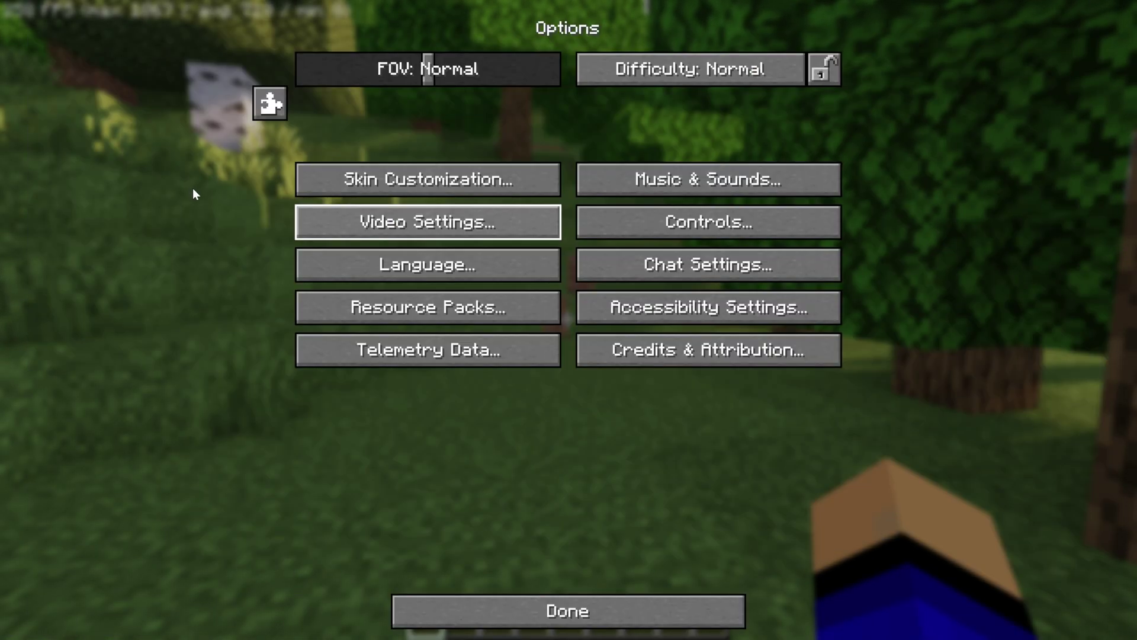
pyautogui.press('Escape')
pyautogui.press('w')
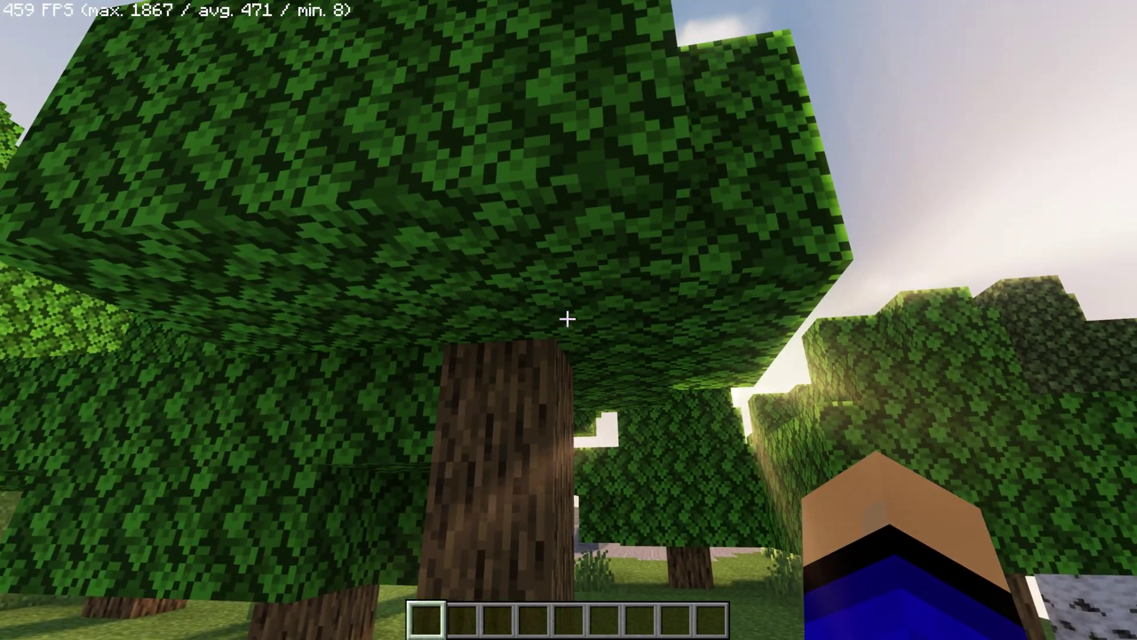
# Step: Walk through the forest and check the FPS counter with the MakeUp-UltraFast shader enabled
pyautogui.press('w')
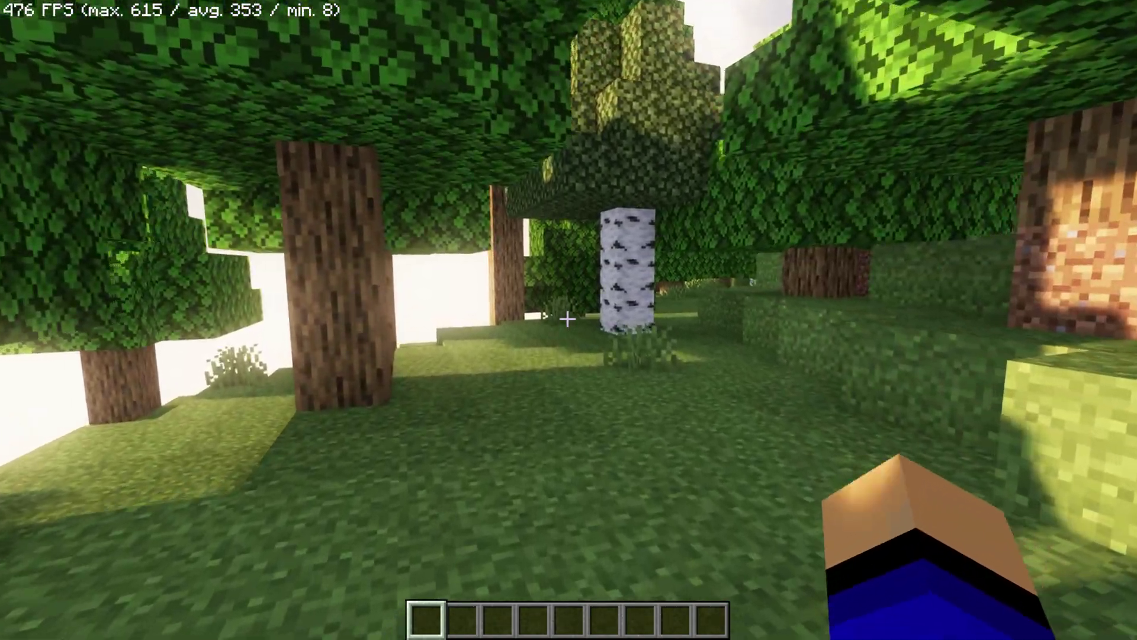
pyautogui.press('w')
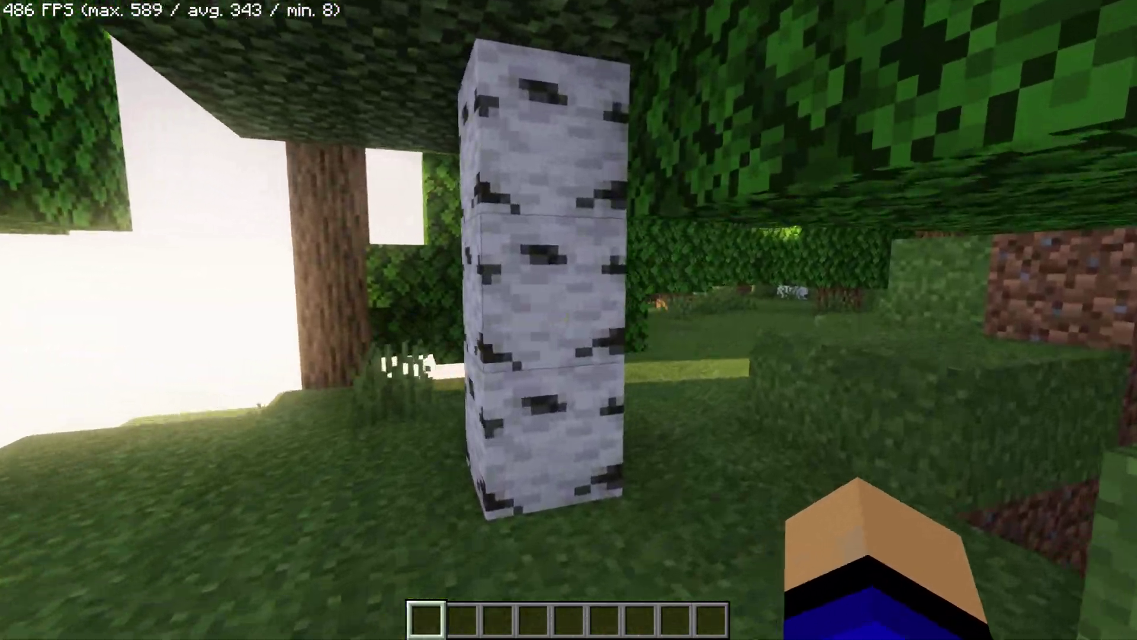
pyautogui.press('w')
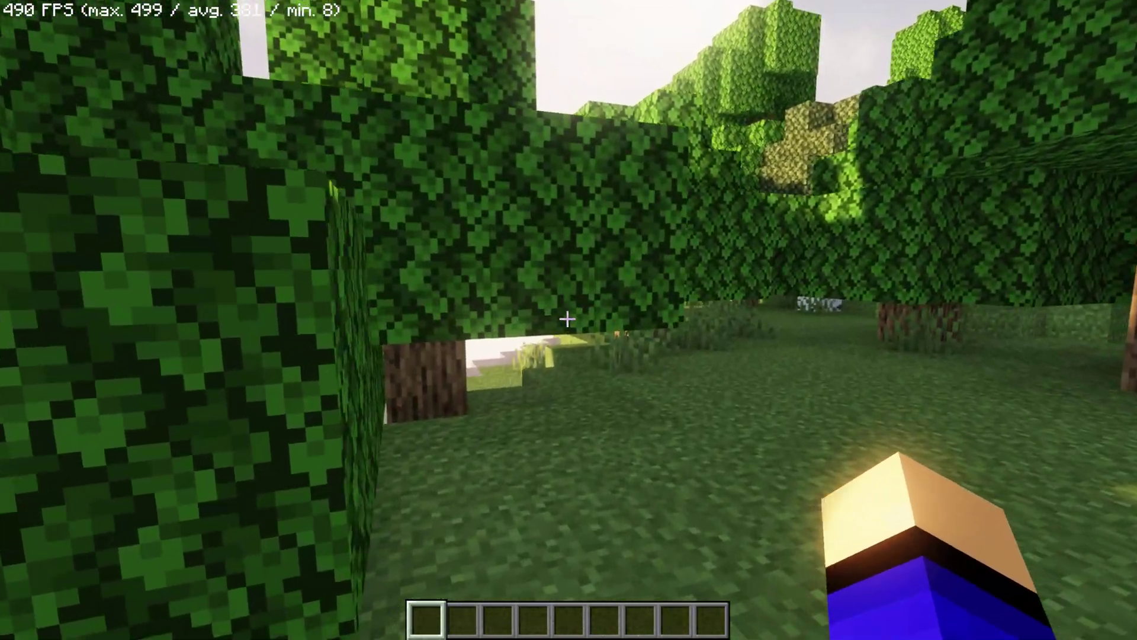
# Step: Set the MakeUp-UltraFast-8.9f.zip shader profile to Low, apply it, and return to the world
pyautogui.press('Escape')
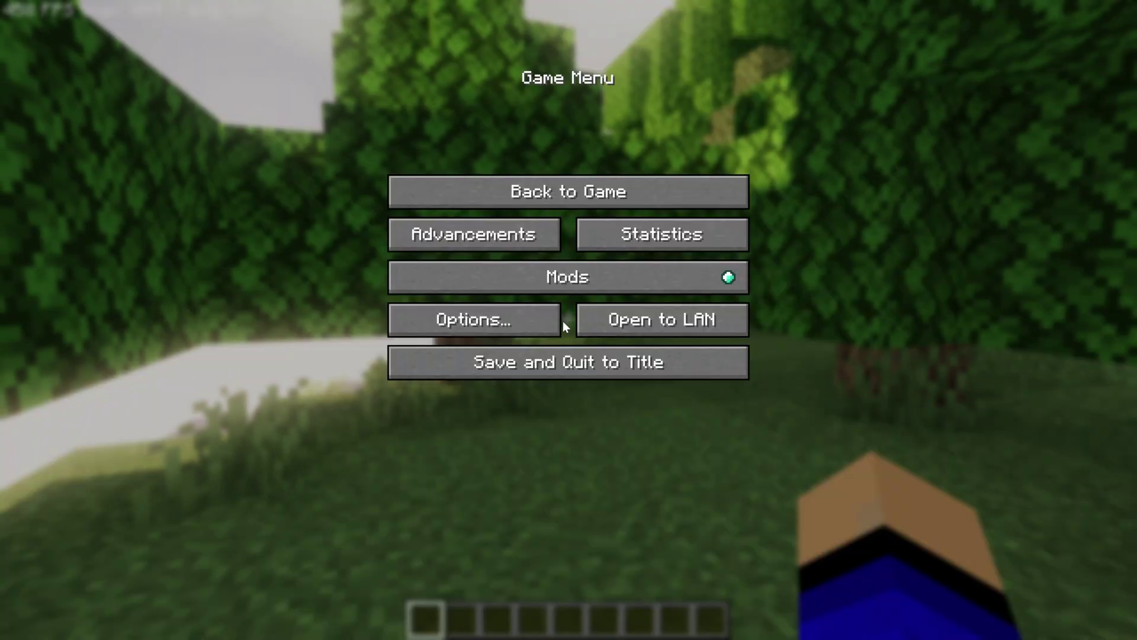
pyautogui.click(562, 321)
pyautogui.click(519, 208)
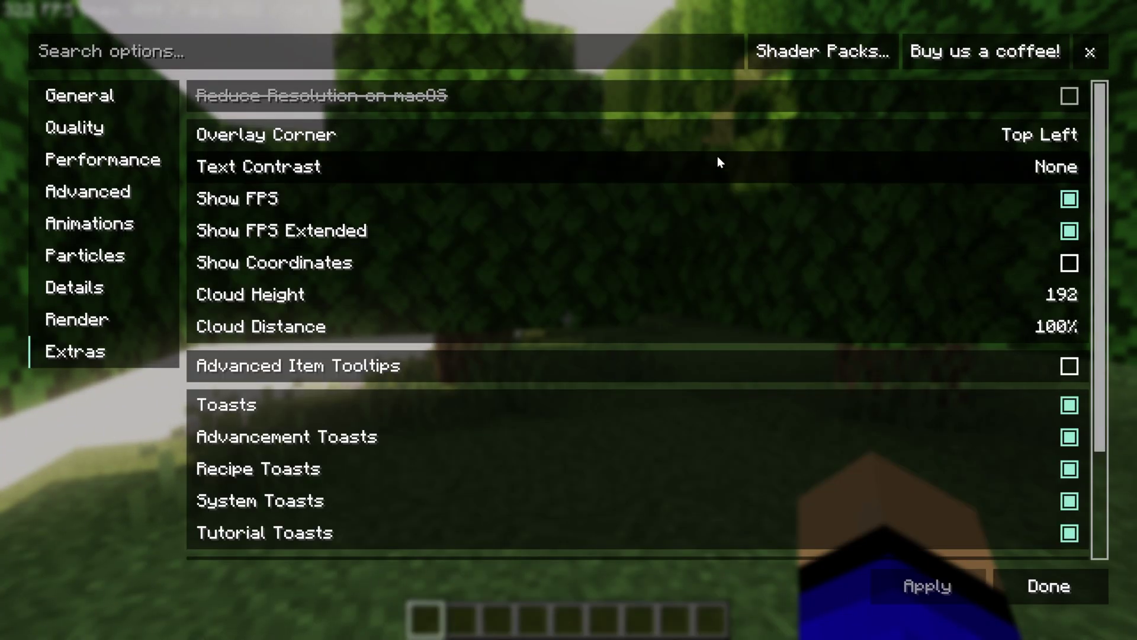
pyautogui.click(768, 54)
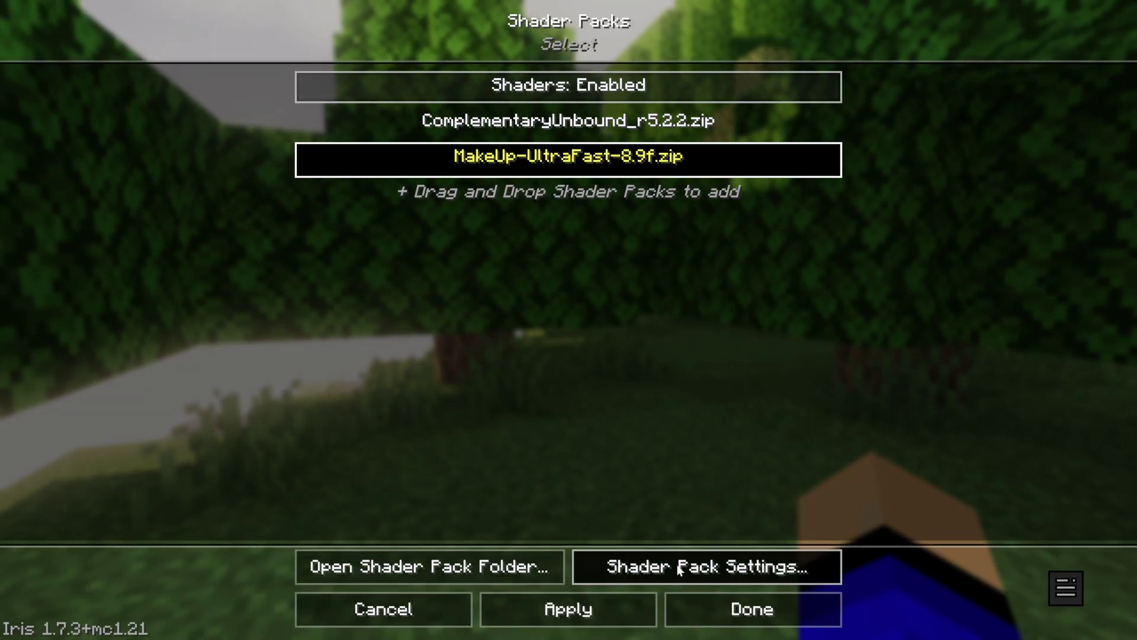
pyautogui.click(723, 563)
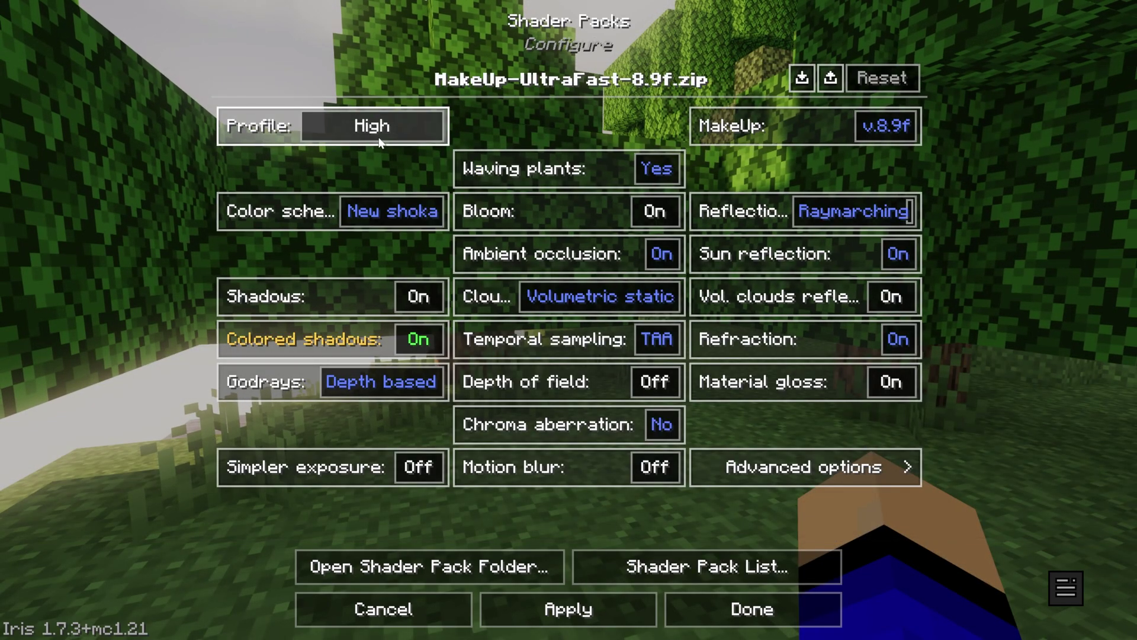
pyautogui.click(380, 141)
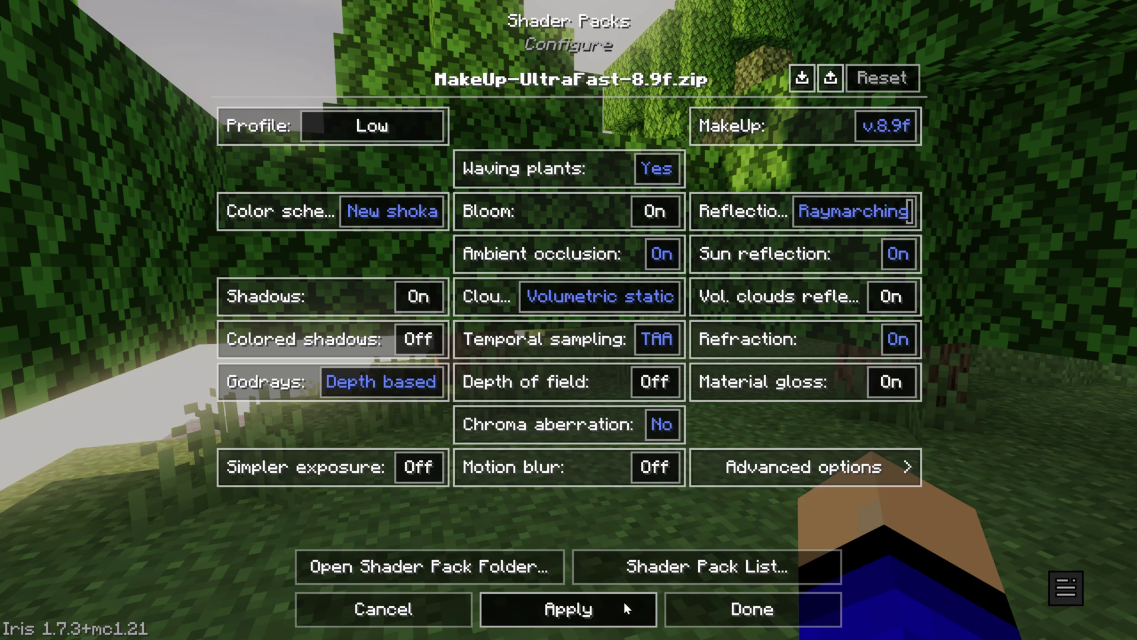
pyautogui.press('Escape')
pyautogui.press('Escape')
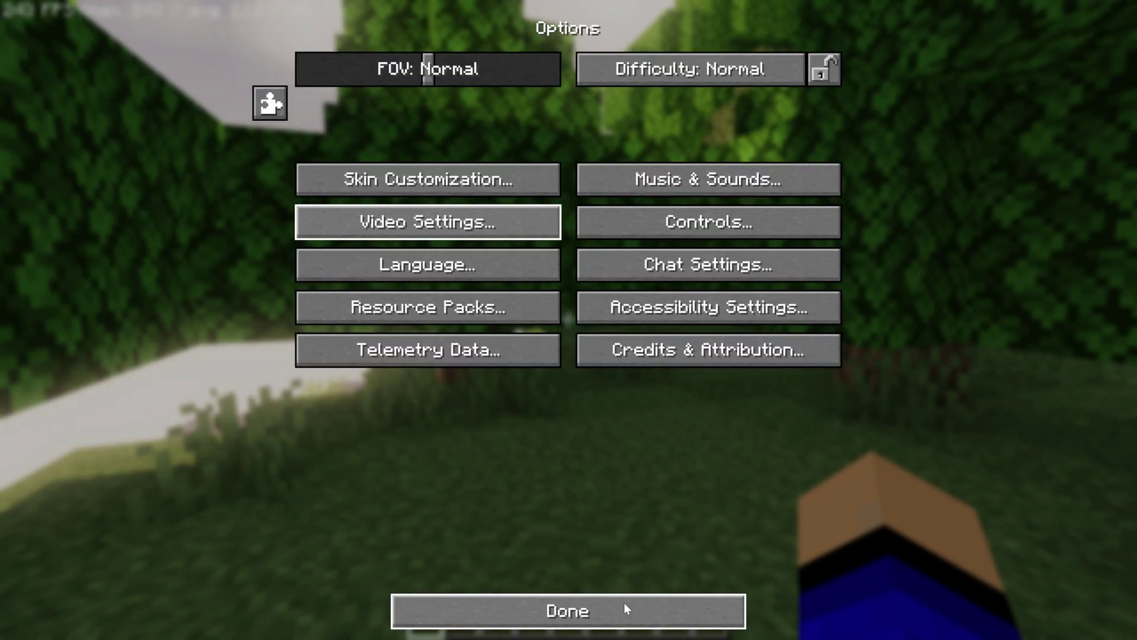
pyautogui.press('Escape')
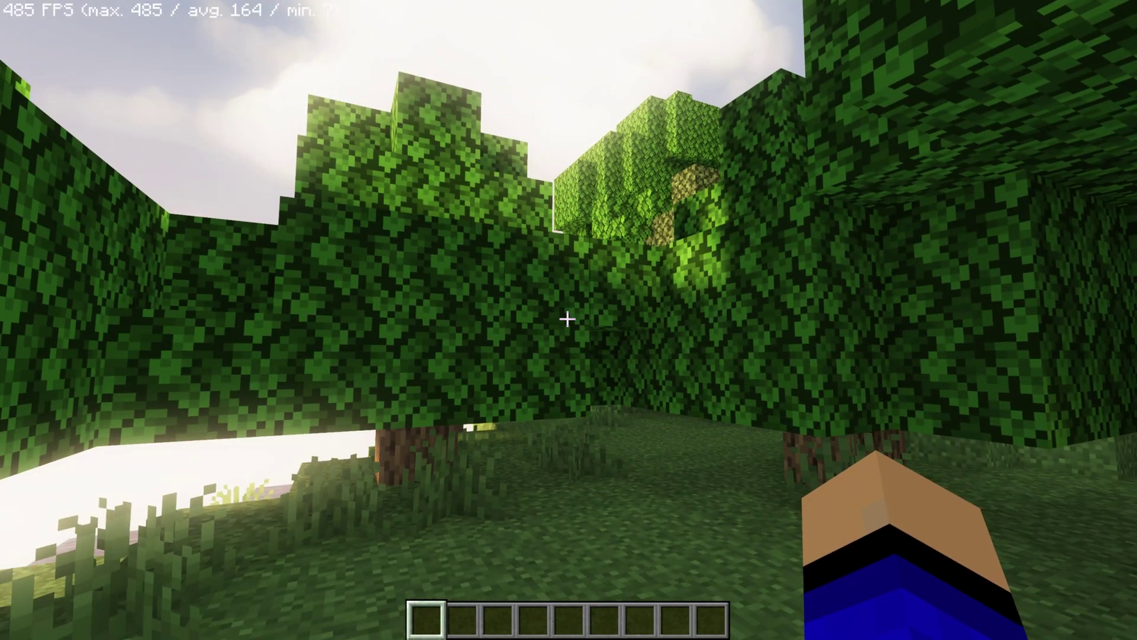
# Step: Walk around the forest and check the FPS counter with the Low shader profile, then pause the game
pyautogui.press('w')
pyautogui.press('w')
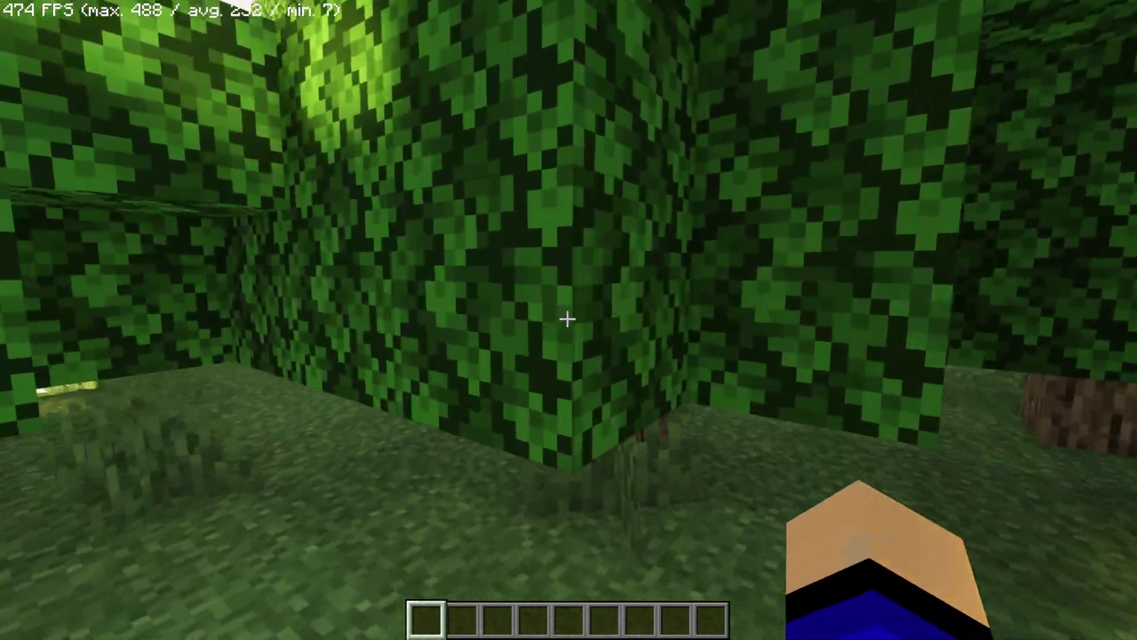
pyautogui.press('w')
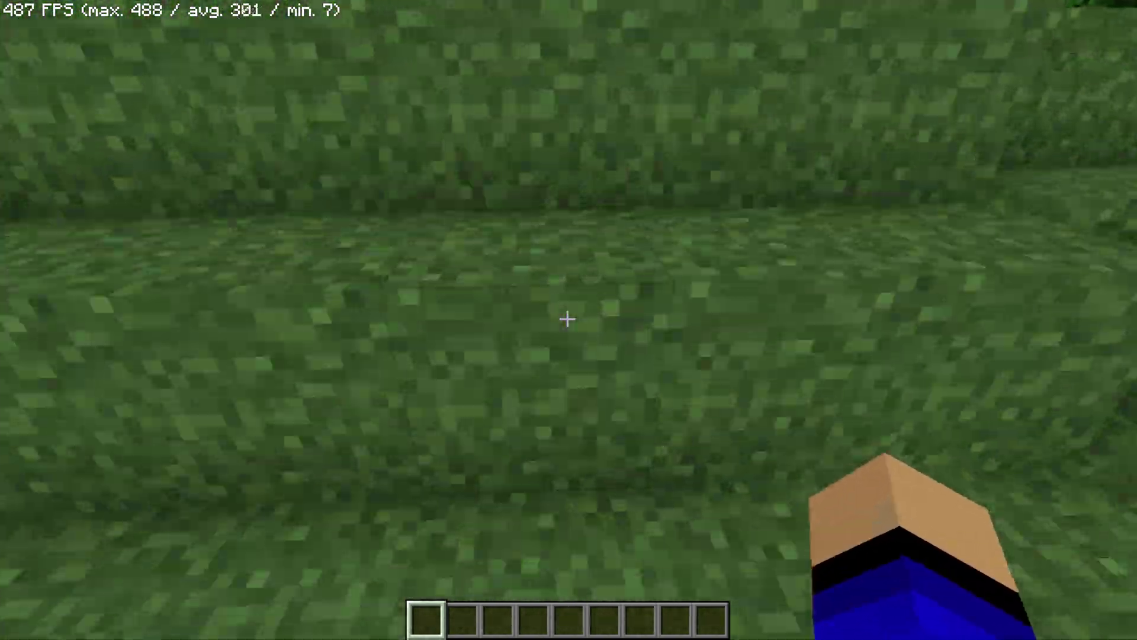
pyautogui.press('w')
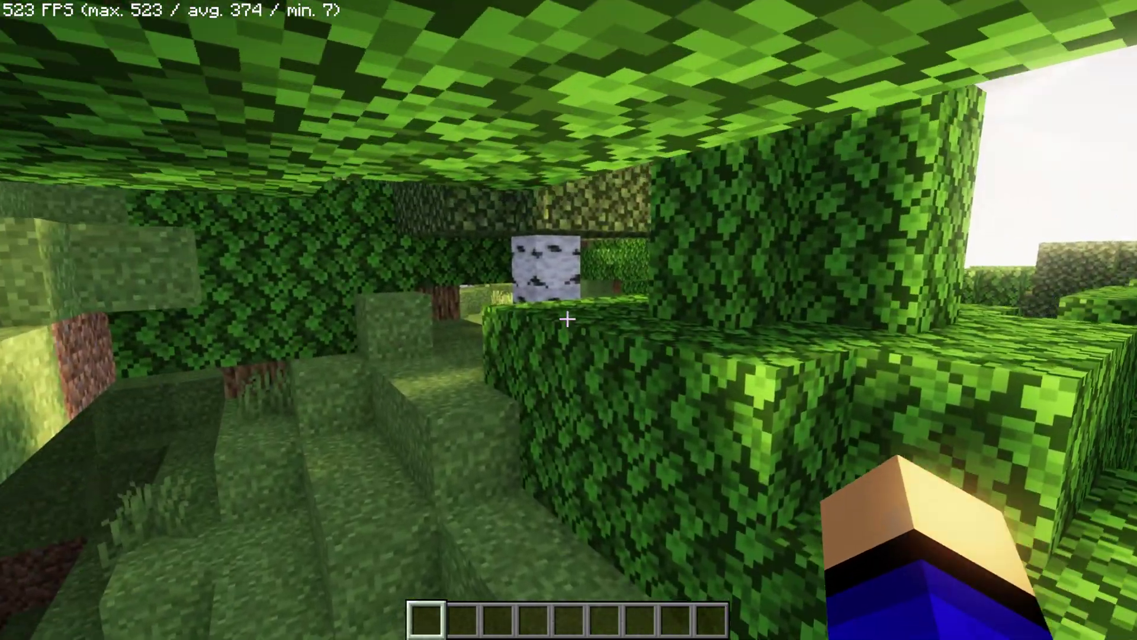
pyautogui.press('w')
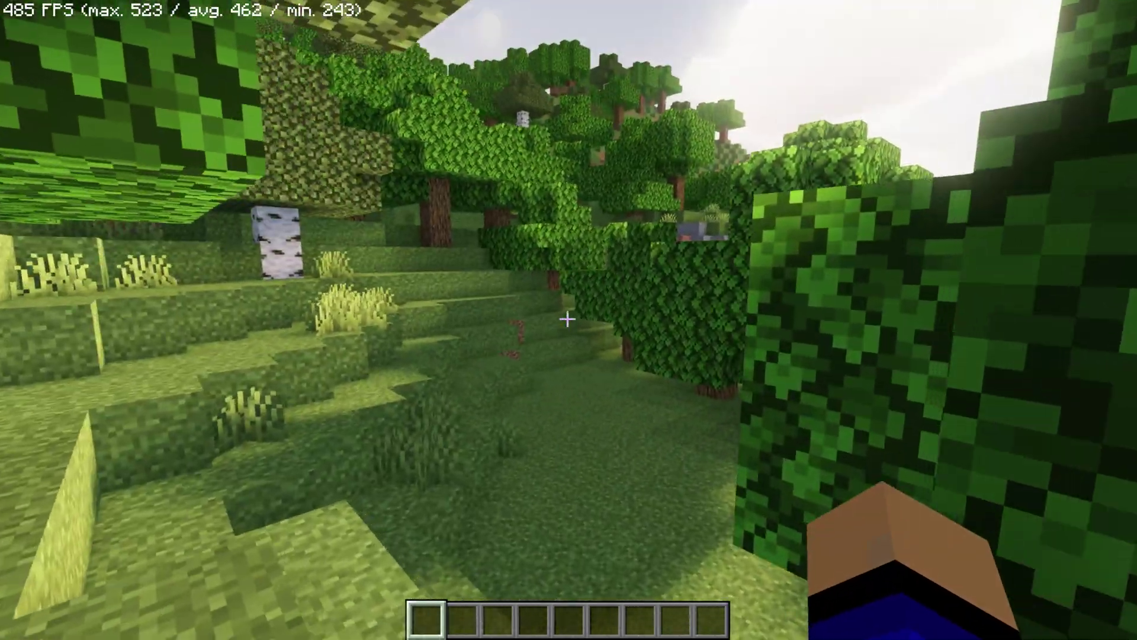
pyautogui.press('w')
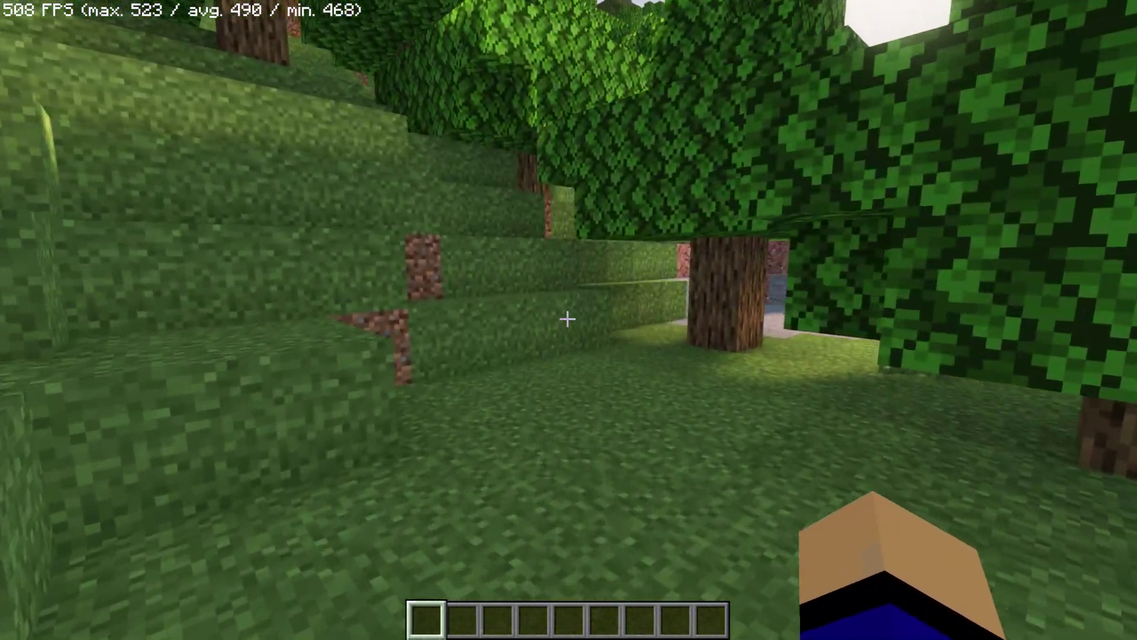
pyautogui.press('Escape')
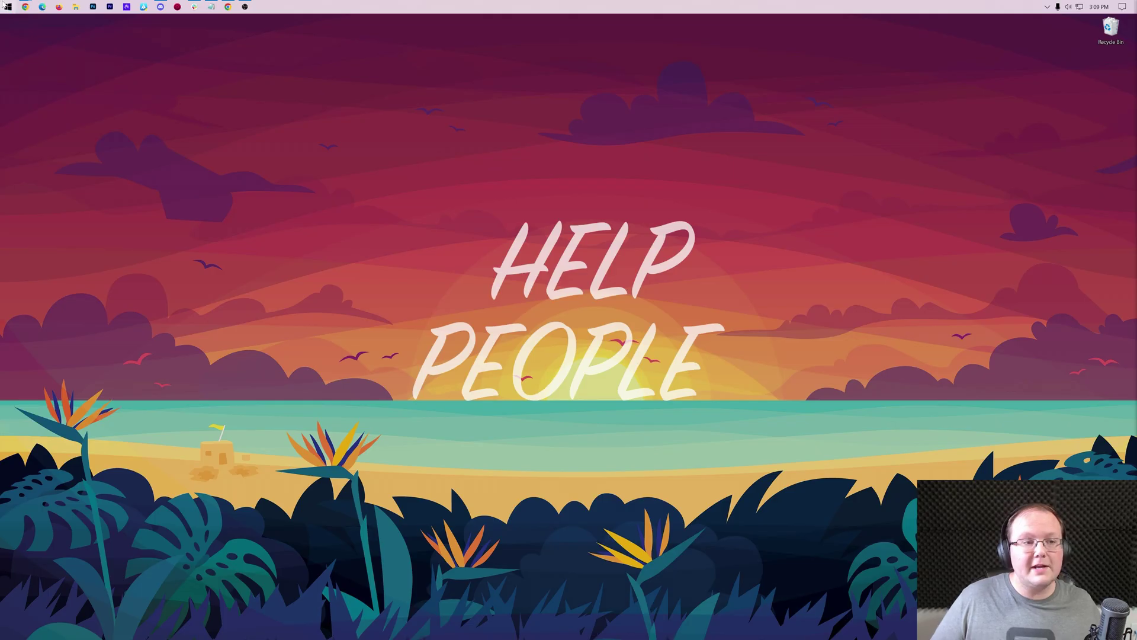
# Step: Switch to the Minecraft Launcher and open the game folder of the Latest release installation
pyautogui.press('super')
pyautogui.click(208, 52)
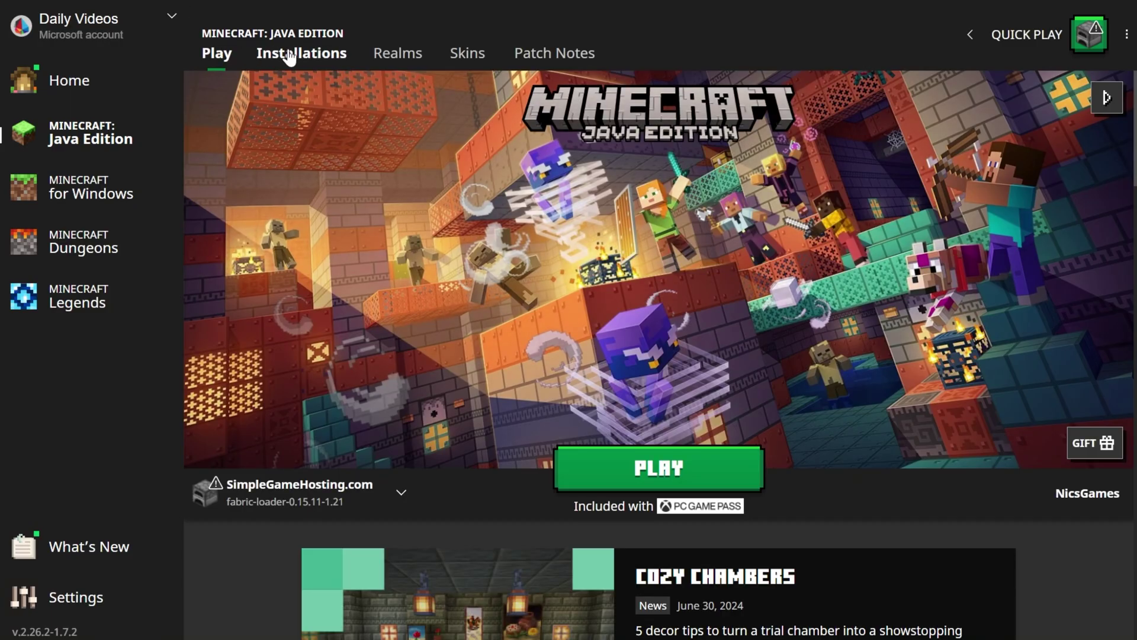
pyautogui.click(290, 57)
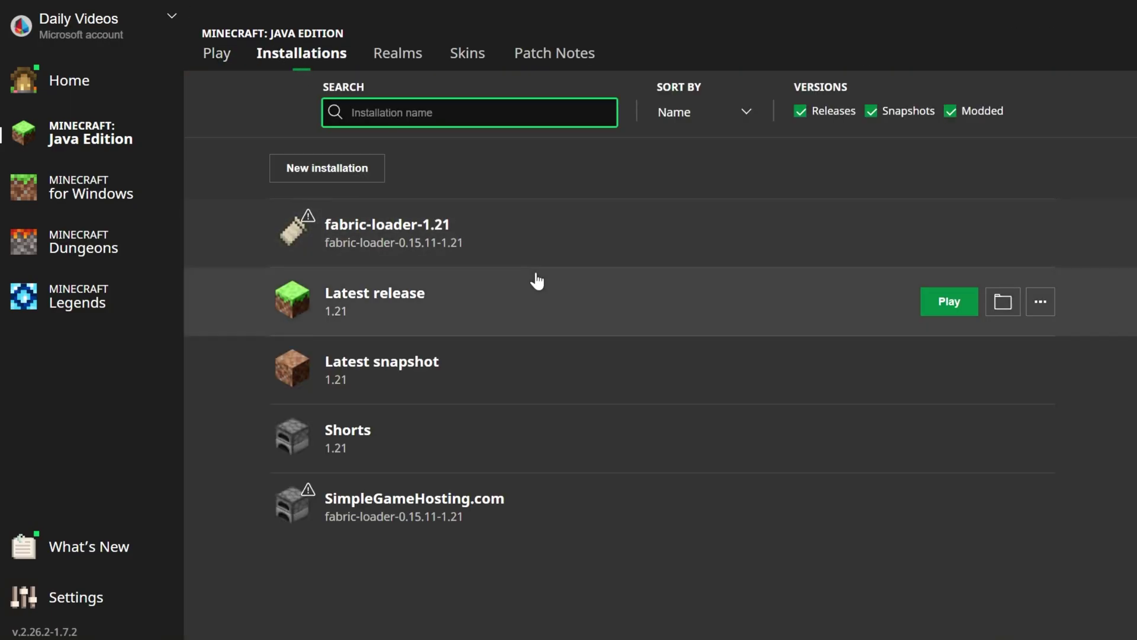
pyautogui.click(1003, 302)
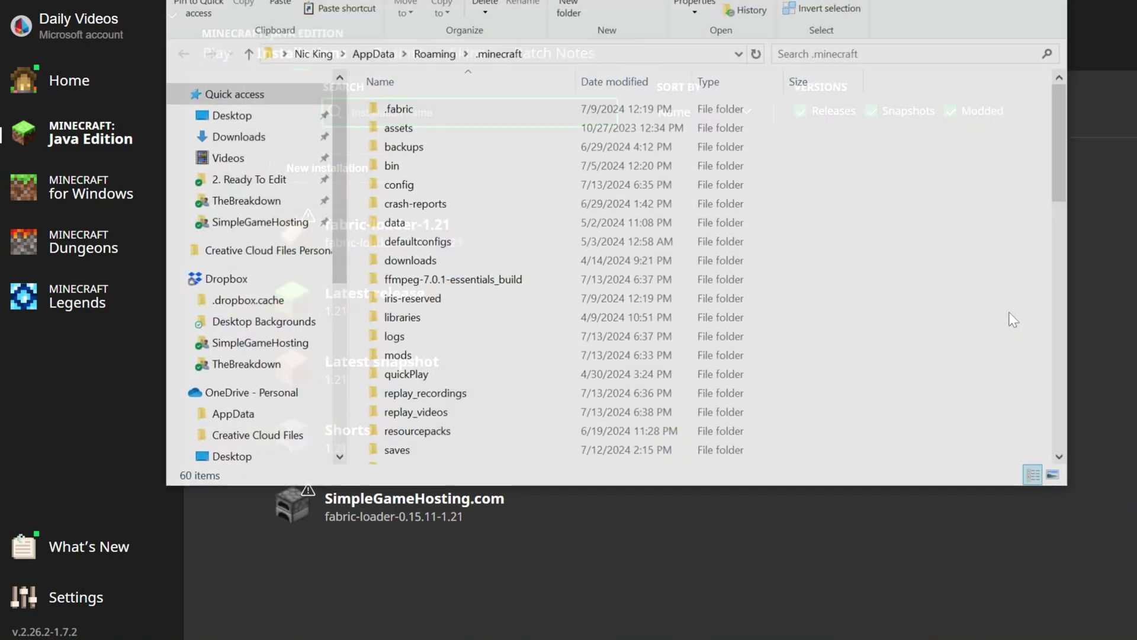
# Step: Copy the saves folder from .minecraft, then close the folder window and the launcher
pyautogui.scroll(-4, 731, 296)
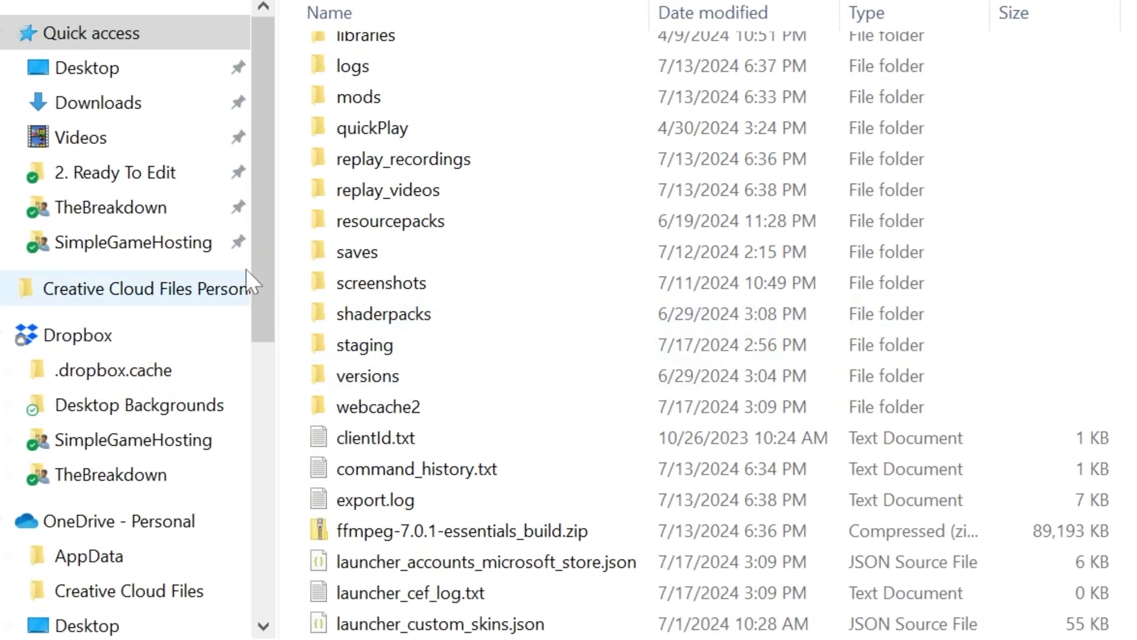
pyautogui.rightClick(415, 237)
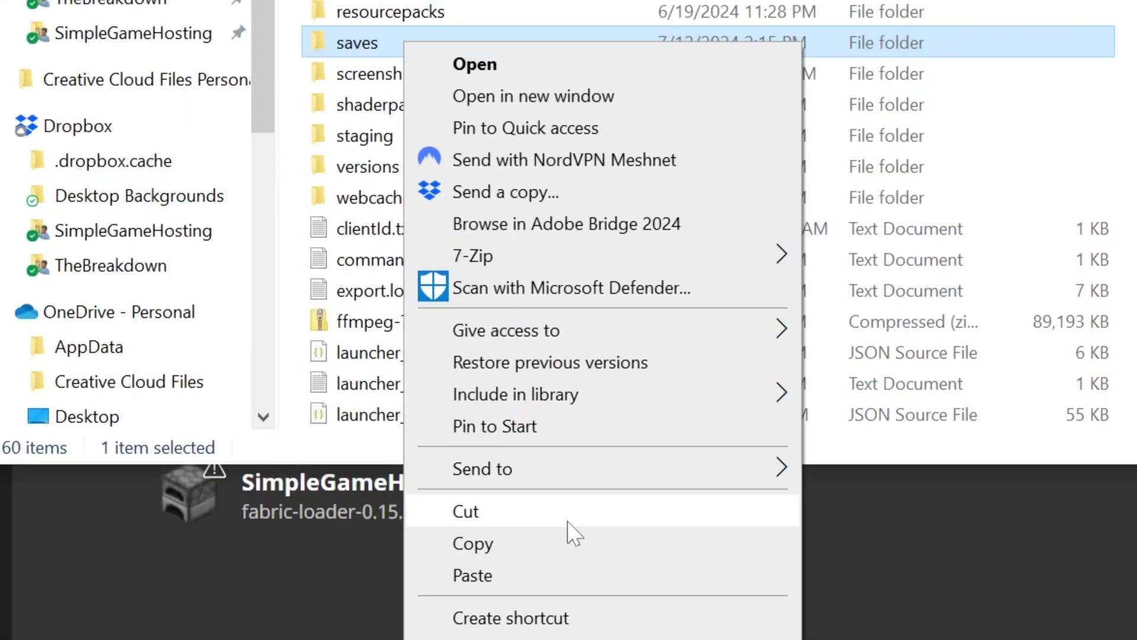
pyautogui.click(574, 541)
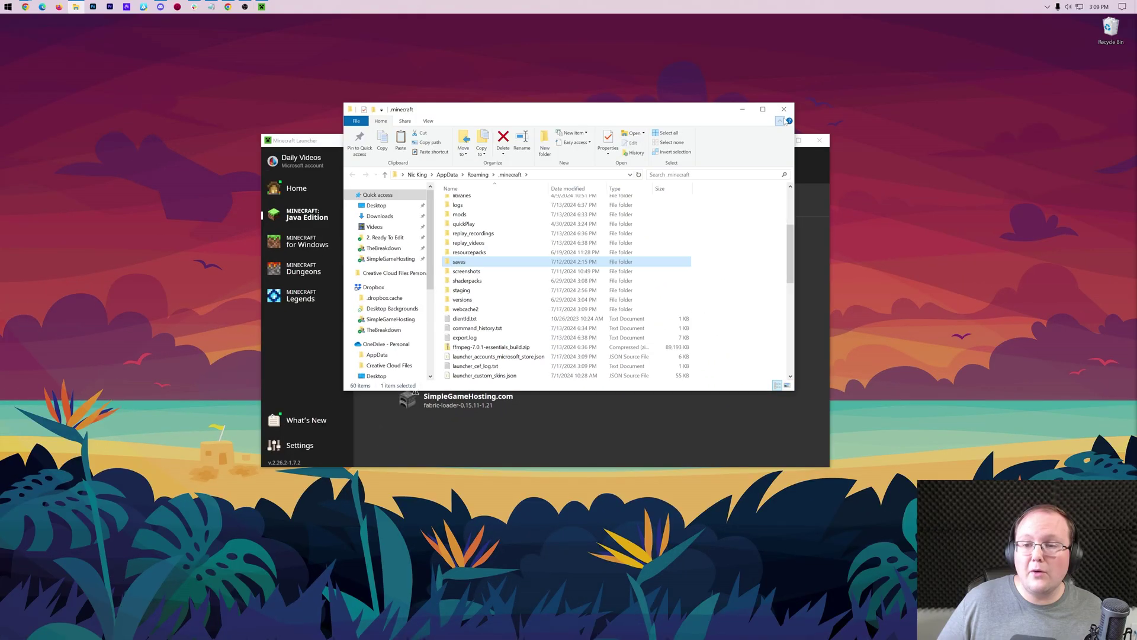
pyautogui.click(783, 111)
pyautogui.click(819, 141)
# Step: Switch to CurseForge and open the saves folder inside the NotiFine modpack's instance folder
pyautogui.press('super')
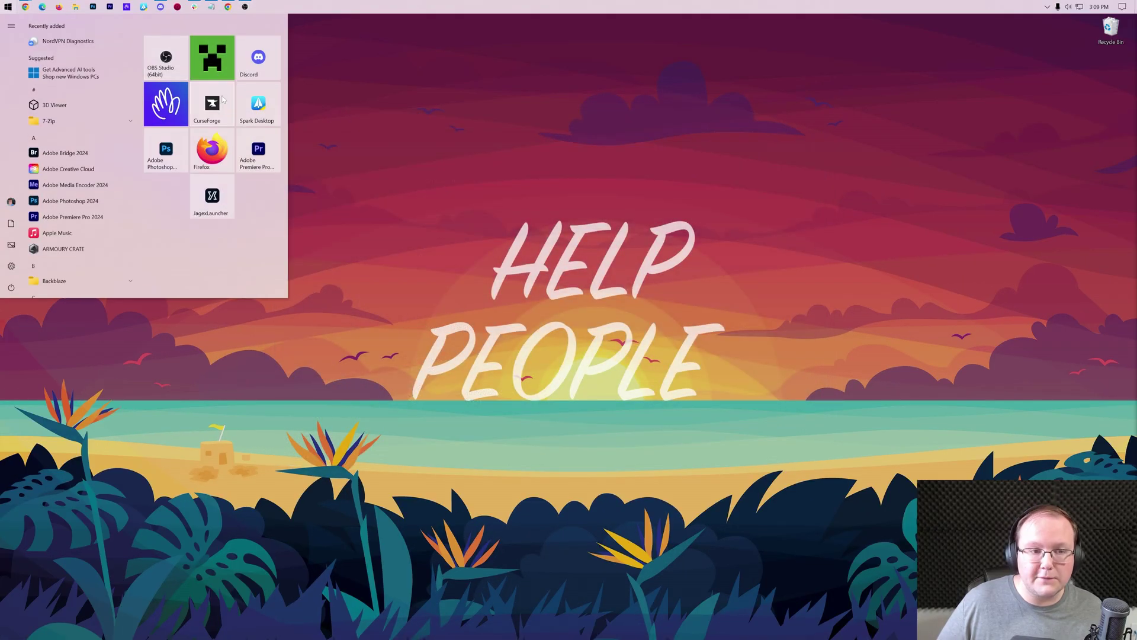
pyautogui.click(225, 110)
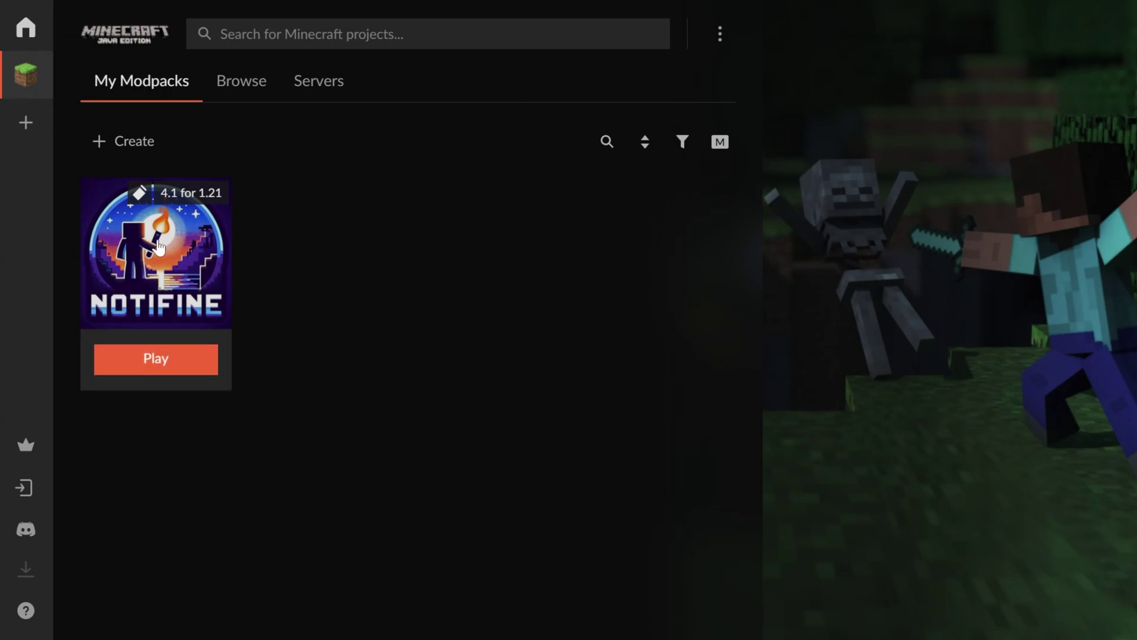
pyautogui.rightClick(140, 234)
pyautogui.click(231, 365)
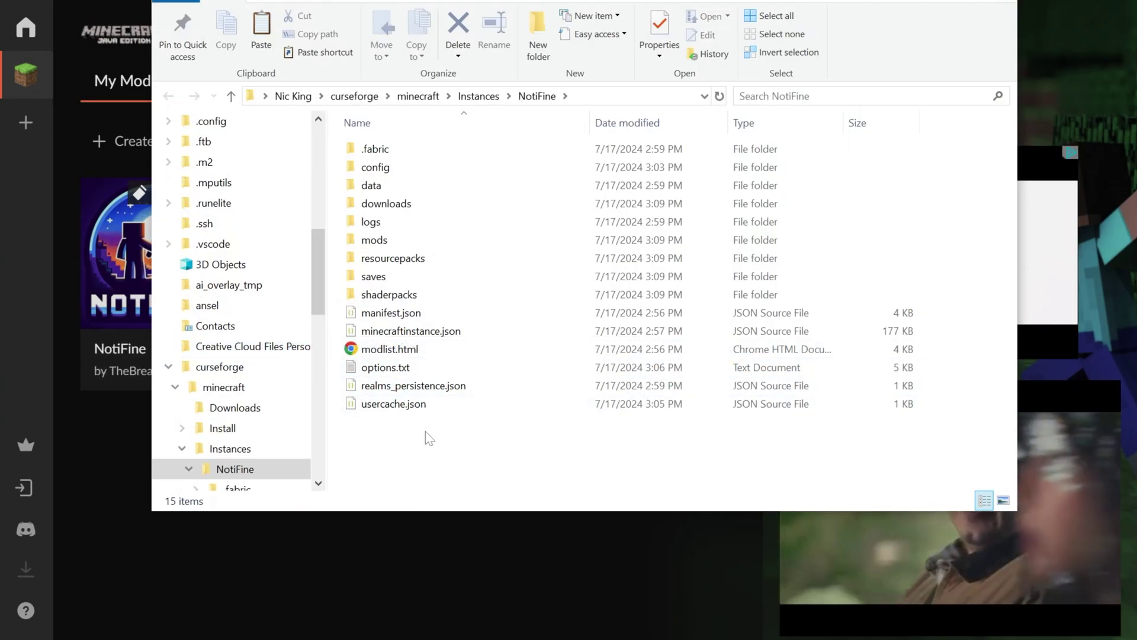
pyautogui.rightClick(433, 446)
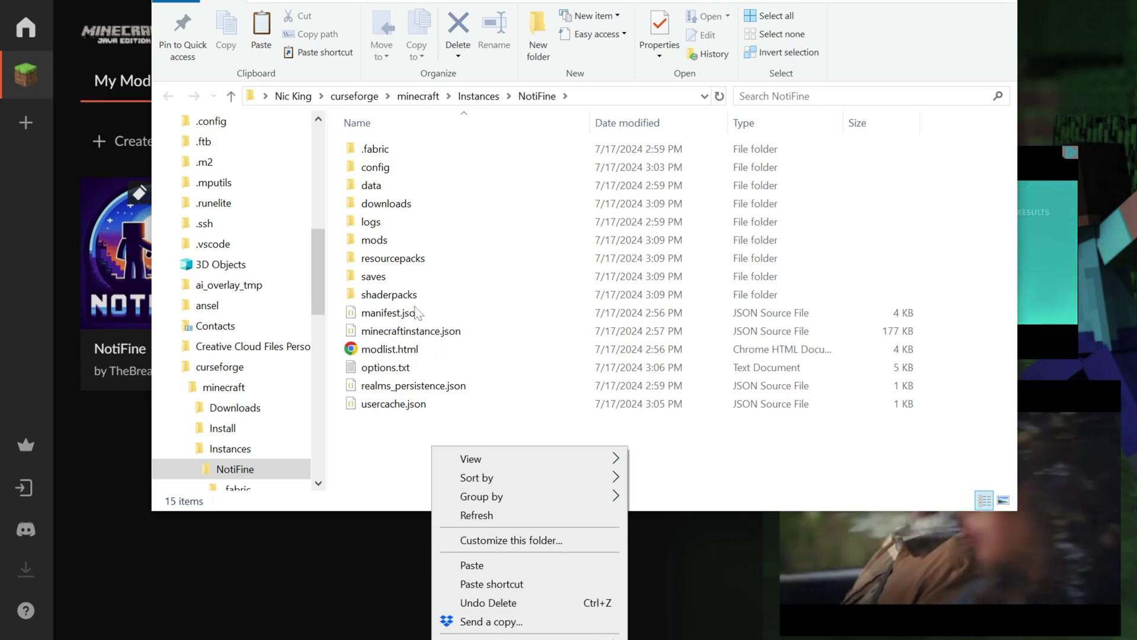
pyautogui.doubleClick(403, 277)
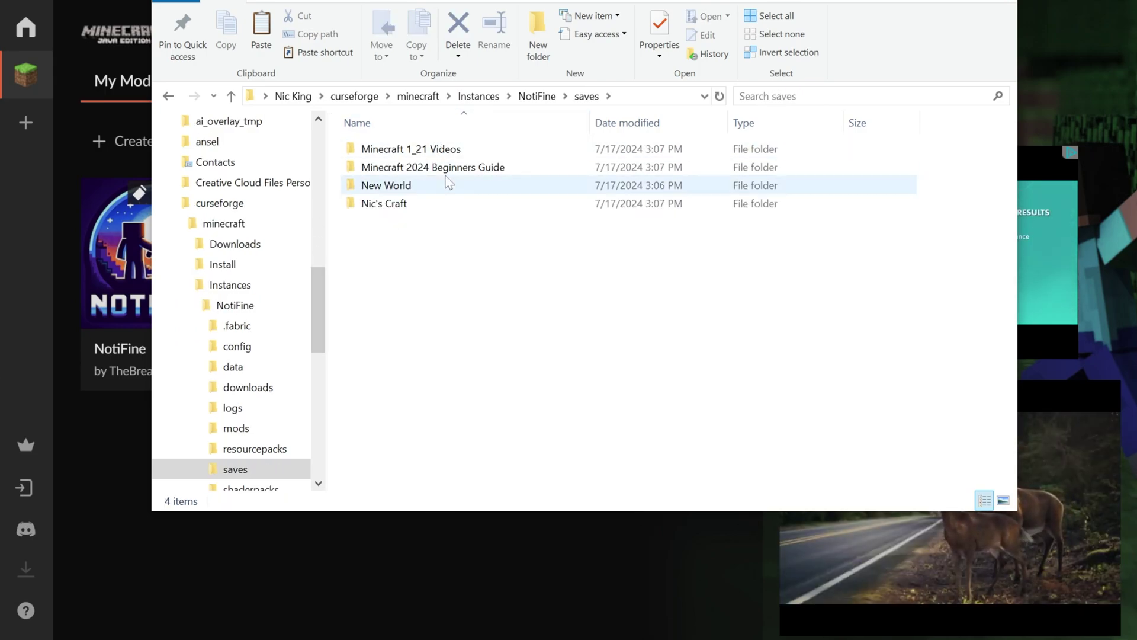